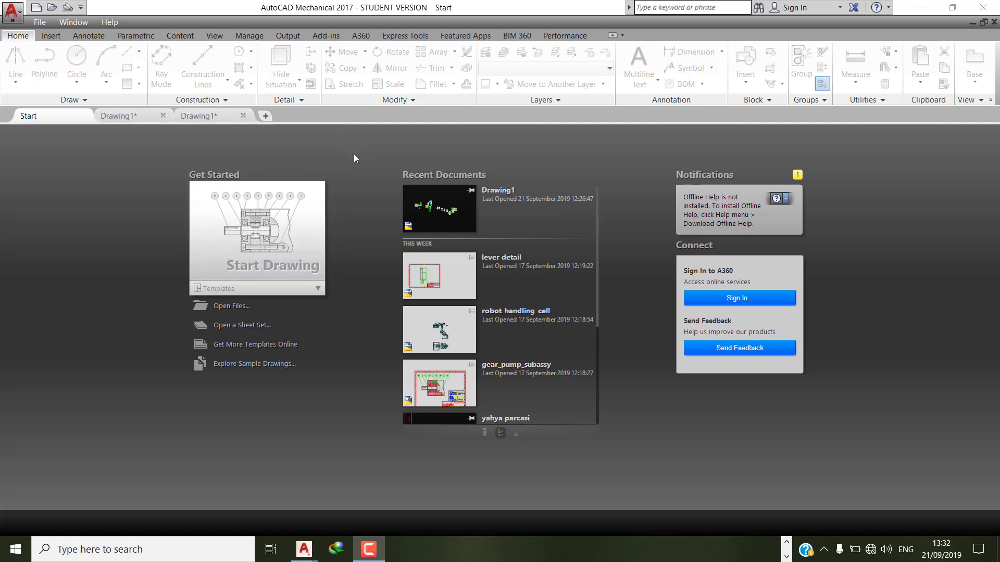
- Bring Drawing1 into view and zoom in and out to inspect the flange and three-lobed cam
{"action": "left_click", "coordinate": [130, 117]}
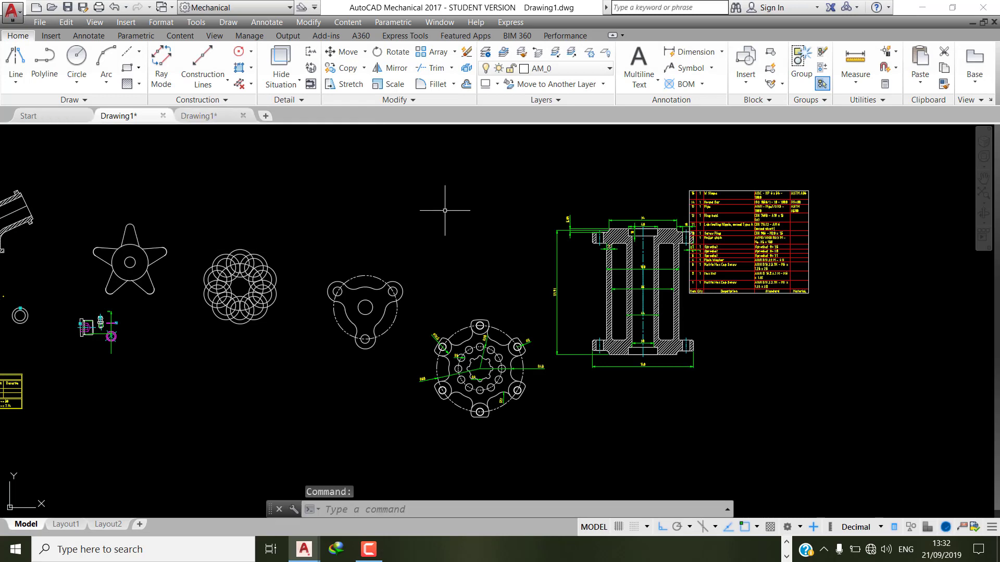
{"action": "scroll", "coordinate": [274, 311], "scroll_direction": "up", "scroll_amount": 4}
{"action": "scroll", "coordinate": [324, 245], "scroll_direction": "down", "scroll_amount": 2}
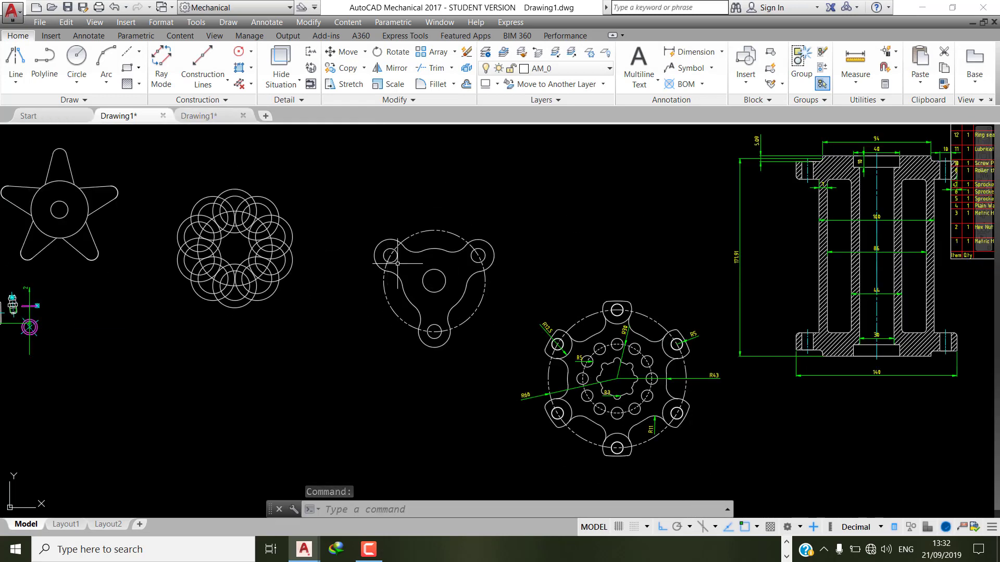
{"action": "scroll", "coordinate": [396, 258], "scroll_direction": "up", "scroll_amount": 2}
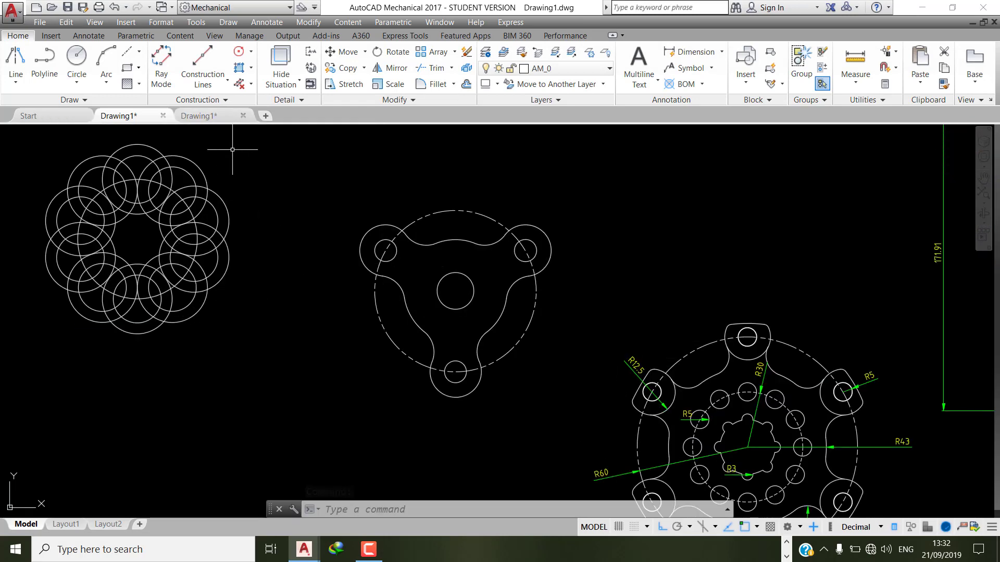
- Create the new Drawing2, then in Drawing1 window-select the circle pattern and start a COPY
{"action": "left_click", "coordinate": [263, 118]}
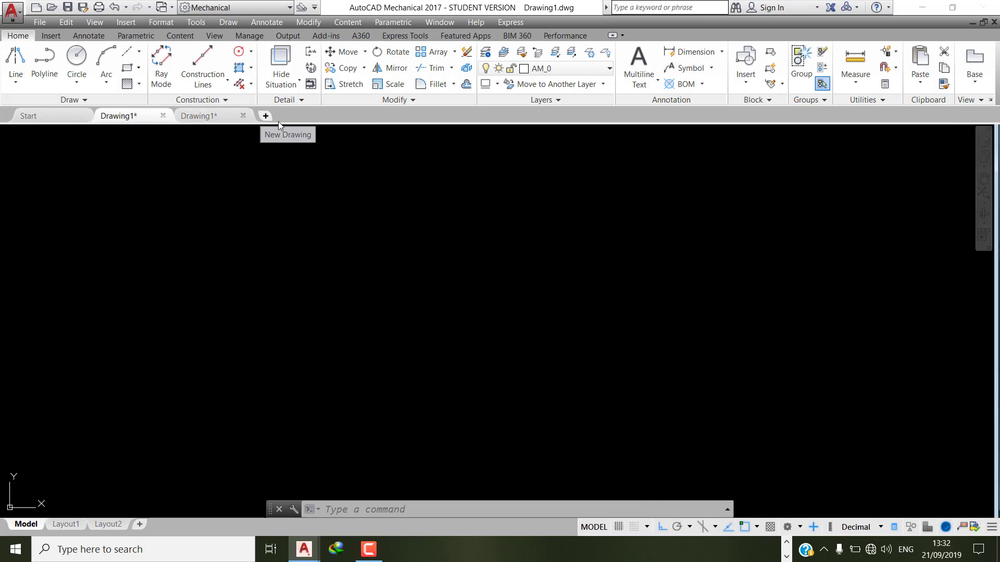
{"action": "left_click", "coordinate": [130, 117]}
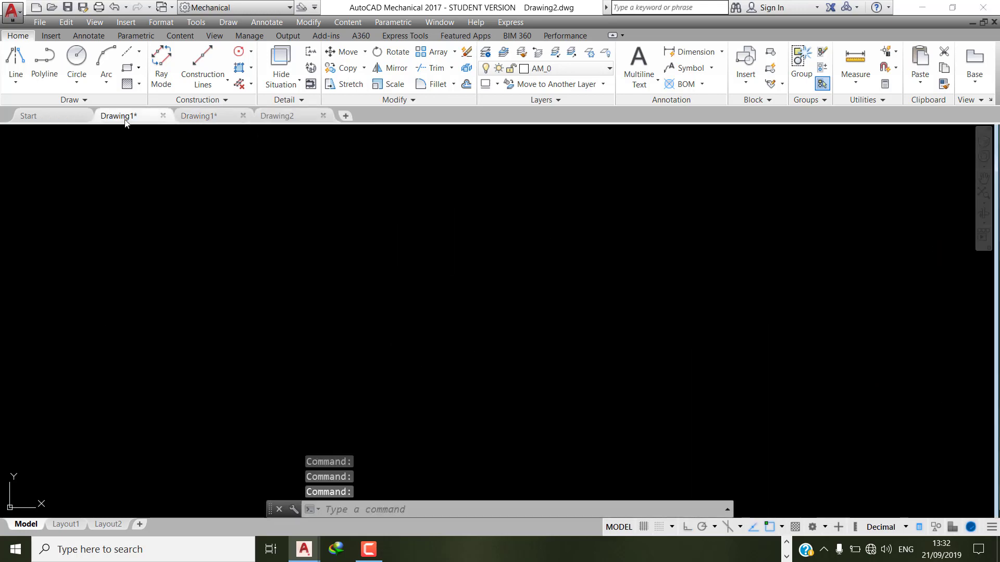
{"action": "left_click", "coordinate": [253, 190]}
{"action": "left_click", "coordinate": [136, 255]}
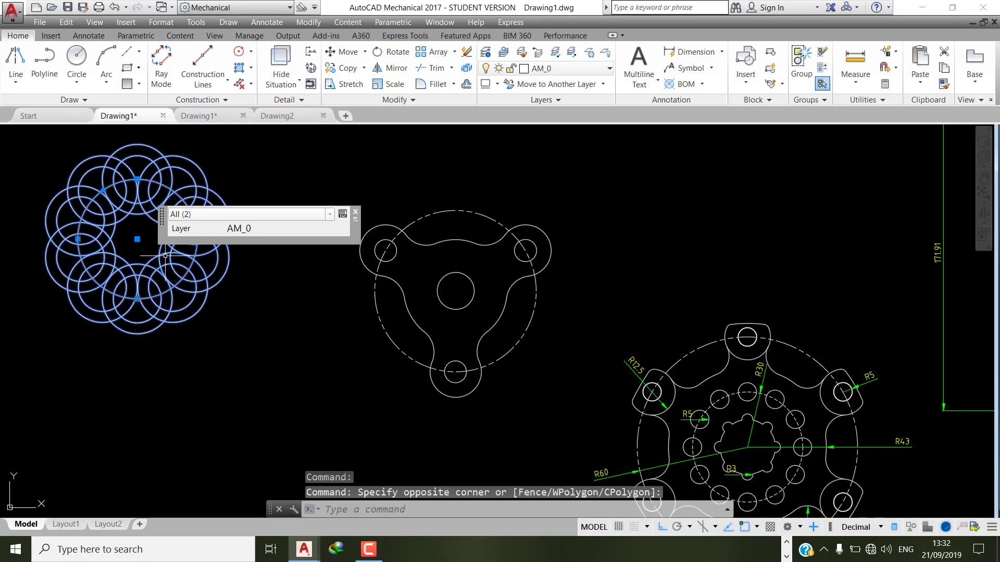
{"action": "type", "text": "co"}
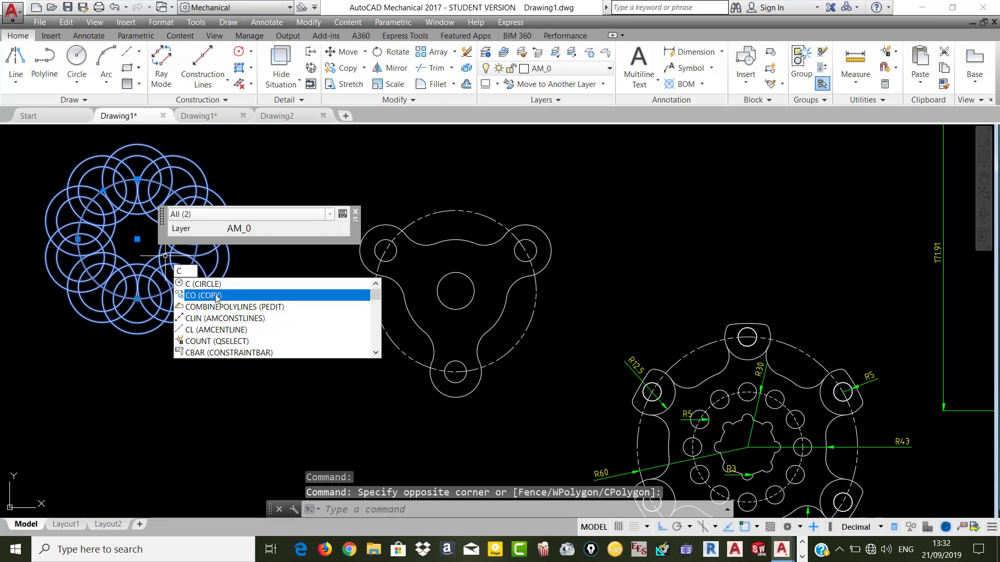
{"action": "key", "text": "Return"}
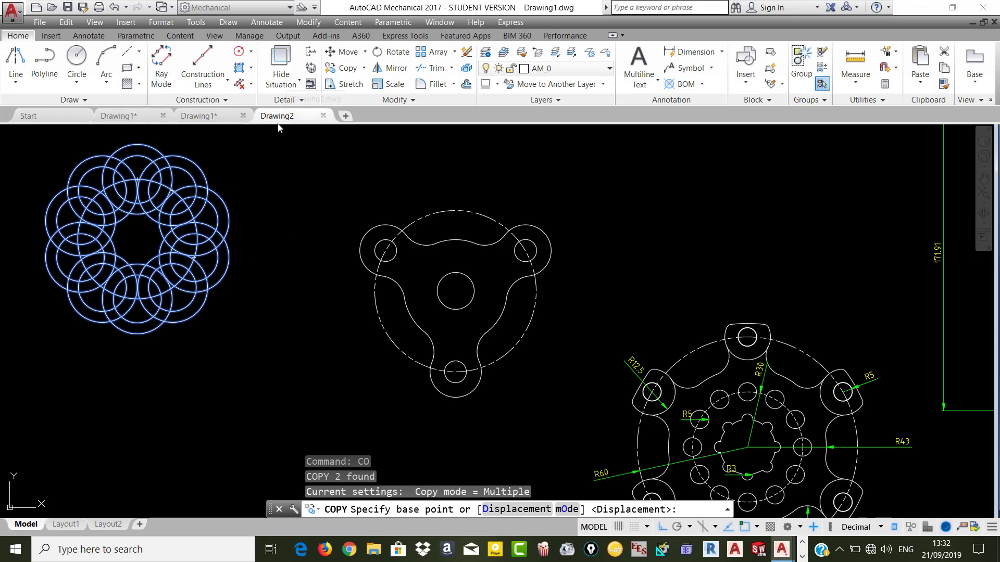
- Check the empty Drawing2, return to Drawing1, window both parts, then cancel the copy
{"action": "left_click", "coordinate": [277, 117]}
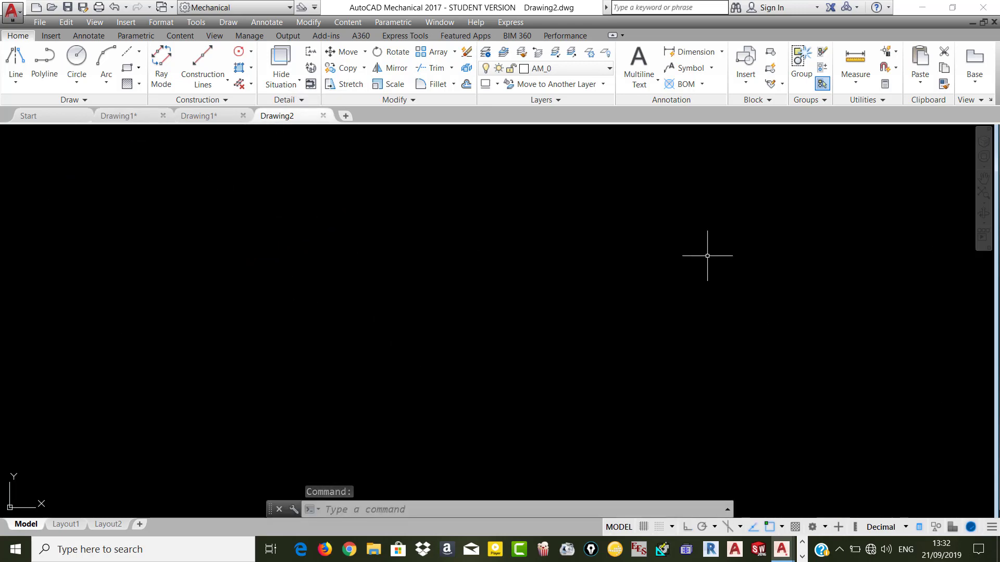
{"action": "left_click", "coordinate": [116, 117]}
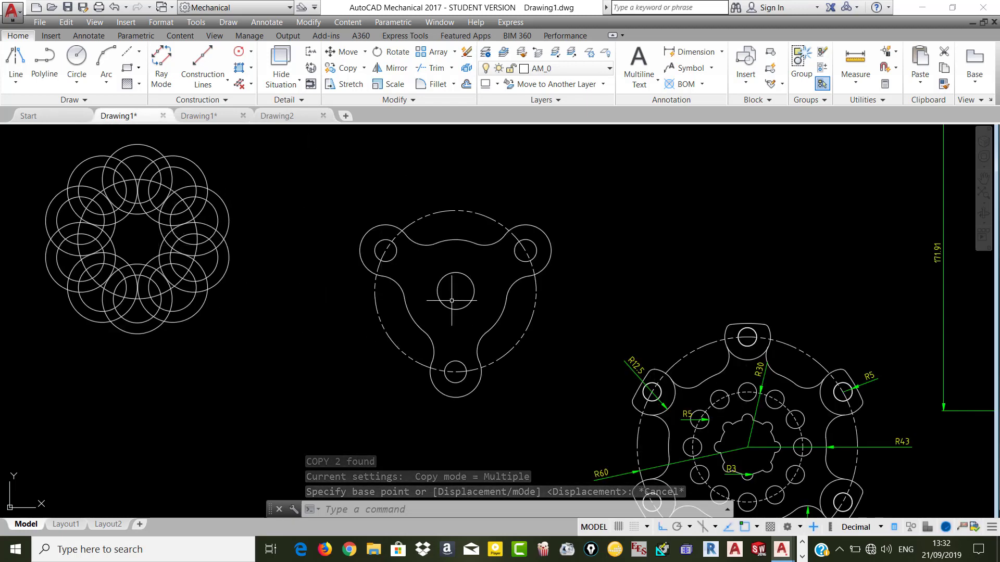
{"action": "scroll", "coordinate": [616, 371], "scroll_direction": "down", "scroll_amount": 2}
{"action": "scroll", "coordinate": [571, 362], "scroll_direction": "up", "scroll_amount": 2}
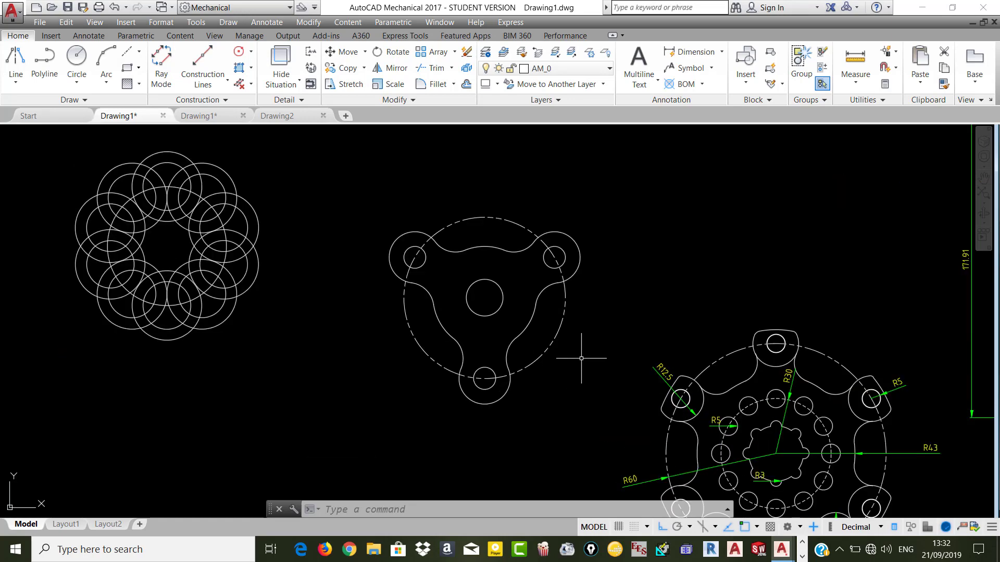
{"action": "left_click", "coordinate": [81, 164]}
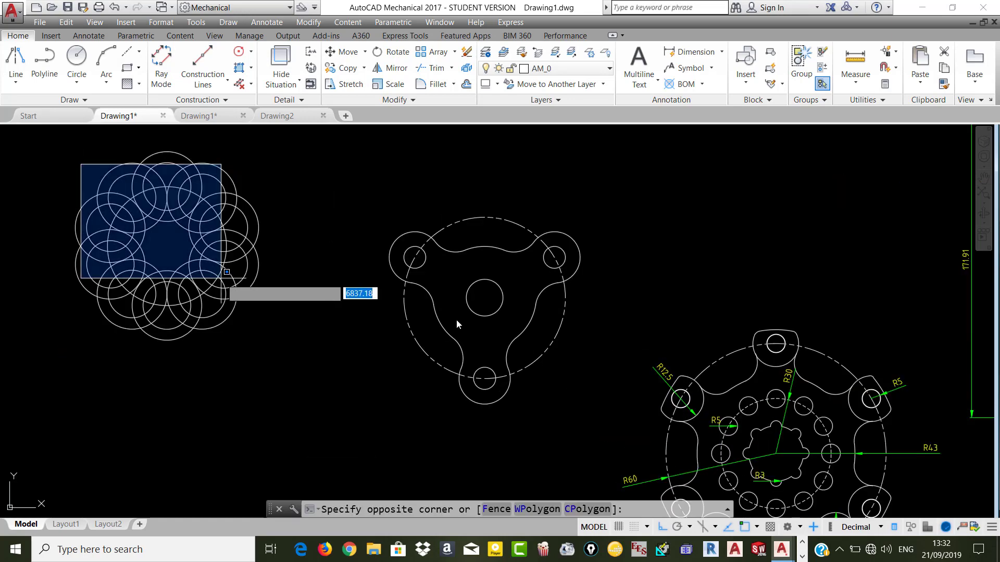
{"action": "left_click", "coordinate": [596, 415]}
{"action": "key", "text": "Escape"}
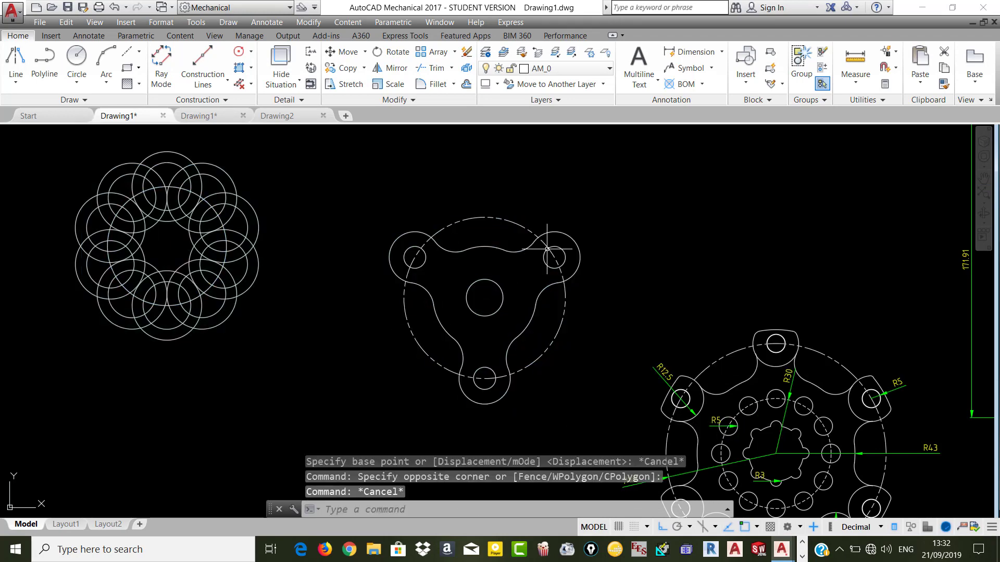
{"action": "left_click", "coordinate": [616, 207]}
- Copy the crossing-selected circle pattern and three-lobed part with Copy Clip, then switch to Drawing2
{"action": "left_click", "coordinate": [11, 380]}
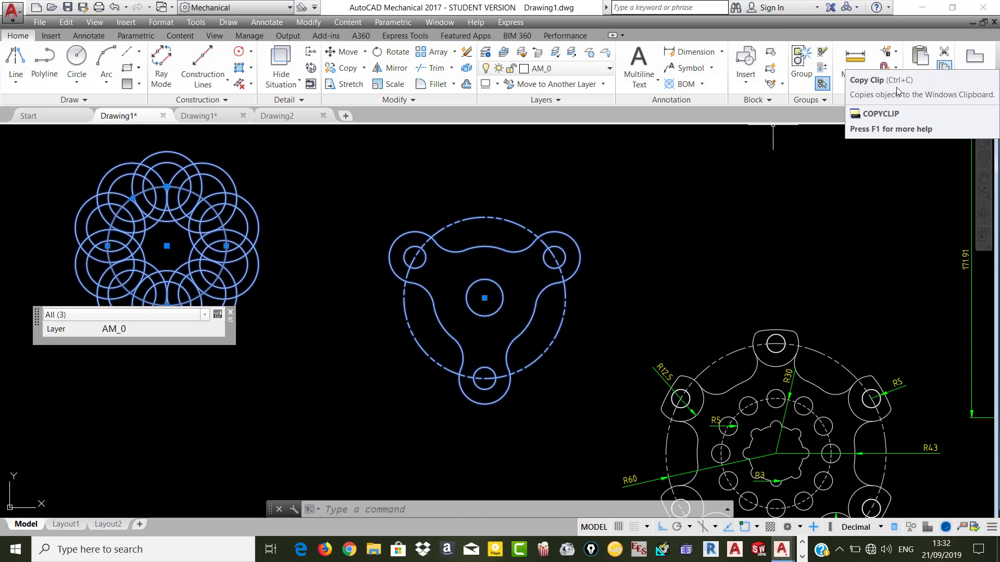
{"action": "left_click", "coordinate": [943, 70]}
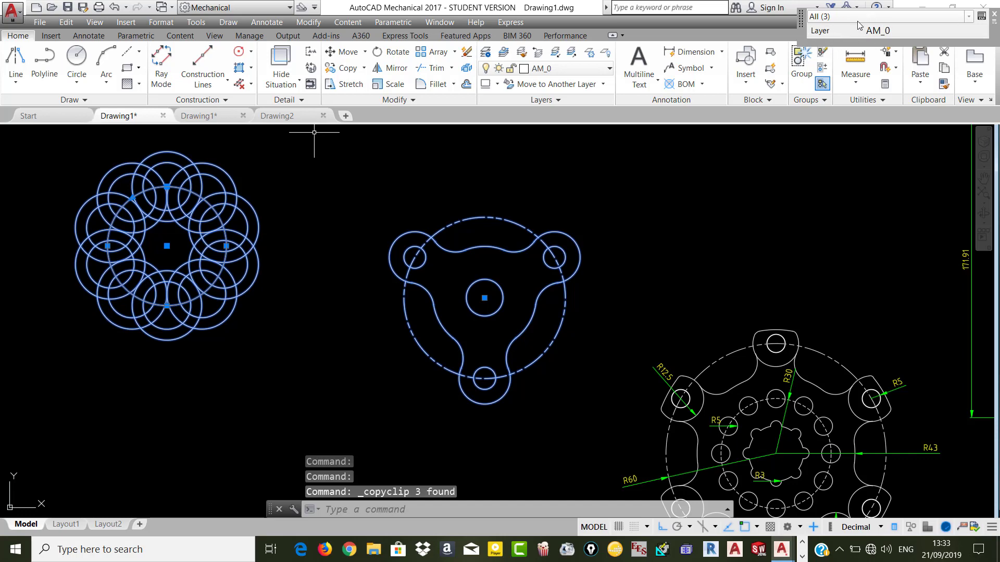
{"action": "left_click", "coordinate": [269, 118]}
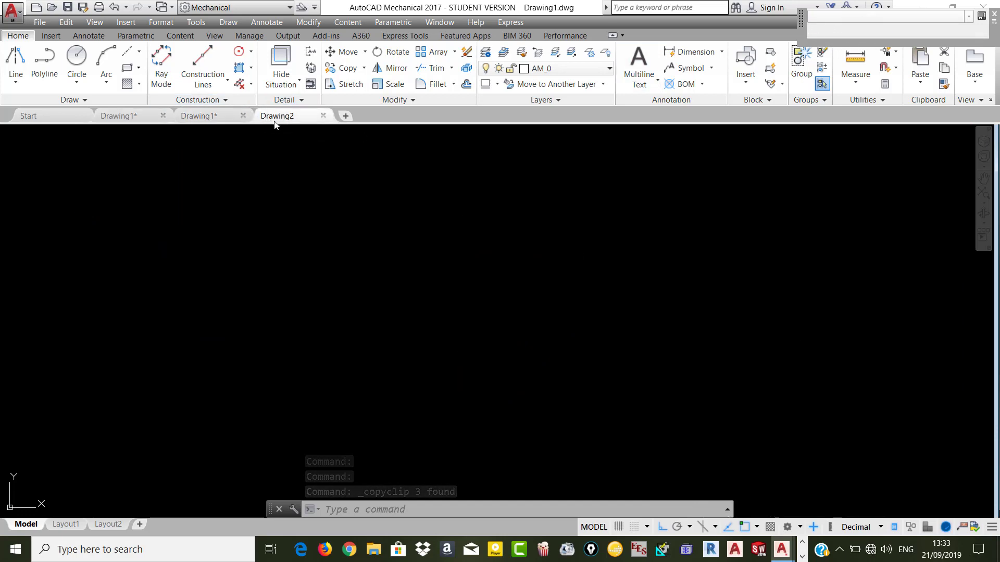
- Paste the copied circle pattern and three-lobed part into Drawing2 at a clicked insertion point
{"action": "left_click", "coordinate": [922, 87]}
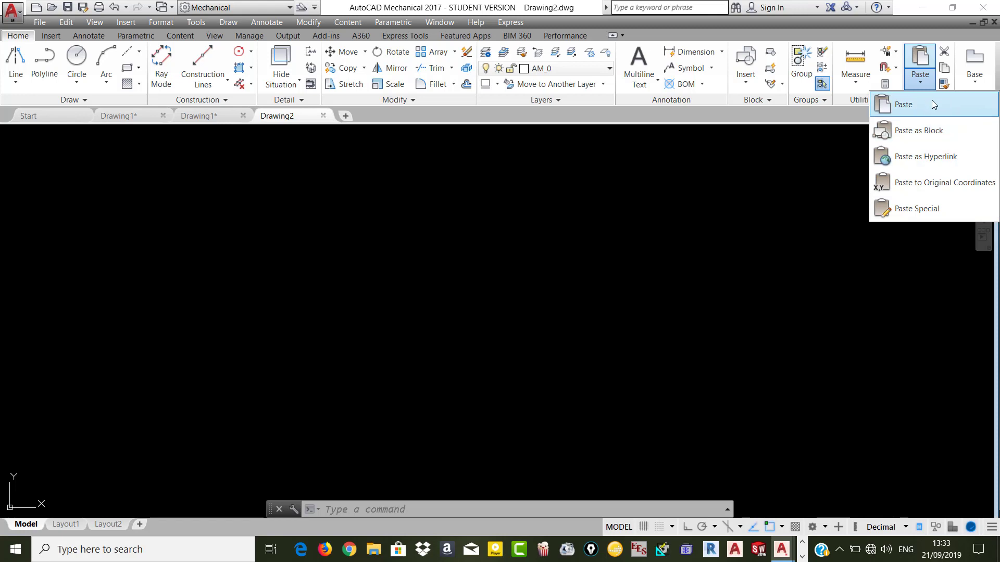
{"action": "left_click", "coordinate": [896, 115]}
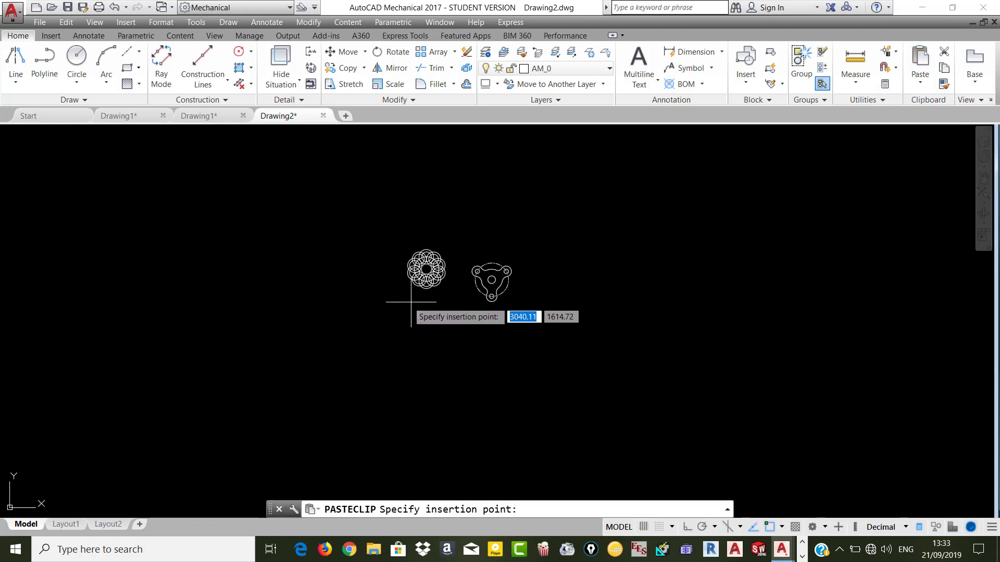
{"action": "scroll", "coordinate": [469, 307], "scroll_direction": "up", "scroll_amount": 2}
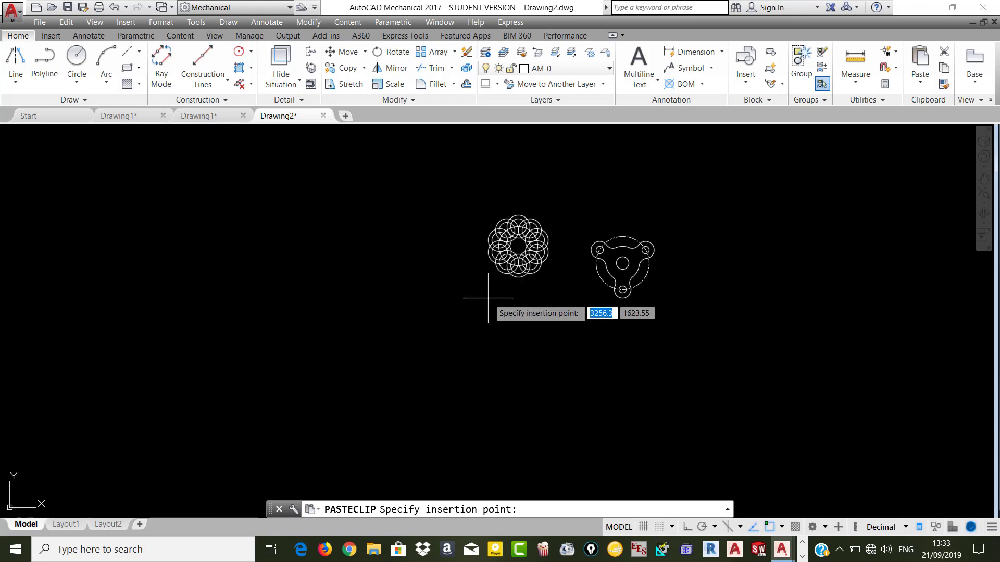
{"action": "scroll", "coordinate": [461, 307], "scroll_direction": "up", "scroll_amount": 2}
{"action": "scroll", "coordinate": [463, 312], "scroll_direction": "down", "scroll_amount": 5}
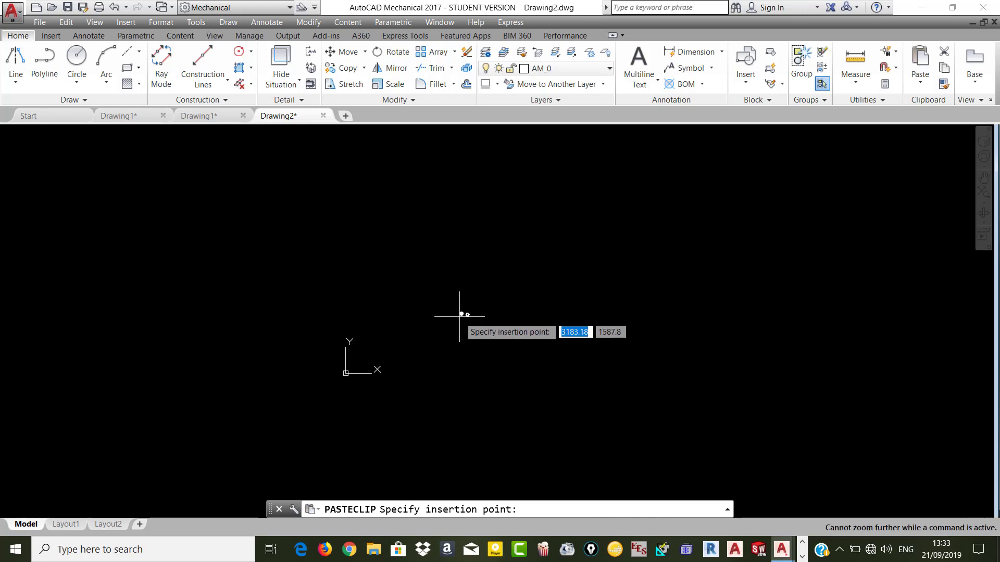
{"action": "scroll", "coordinate": [460, 316], "scroll_direction": "up", "scroll_amount": 3}
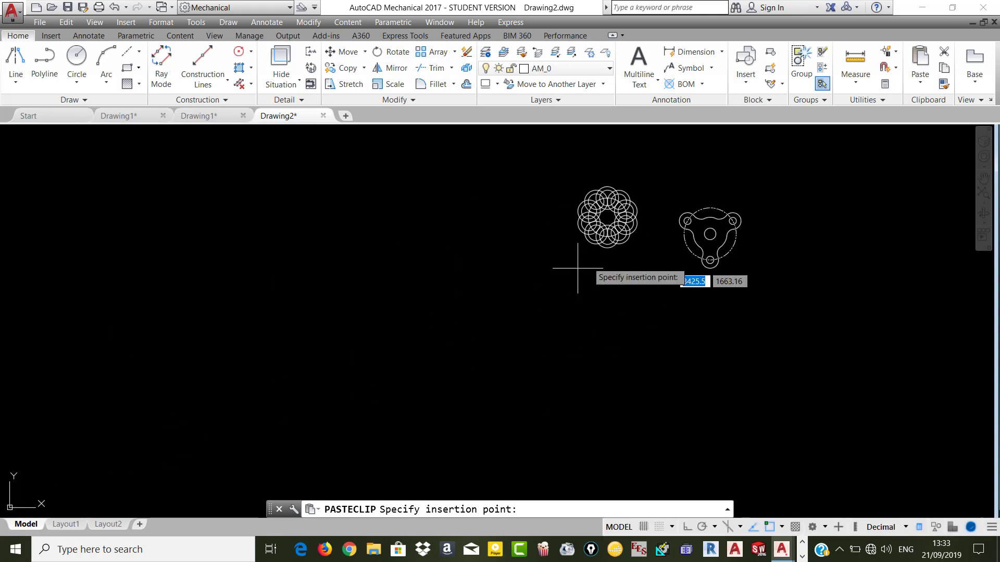
{"action": "left_click", "coordinate": [298, 338]}
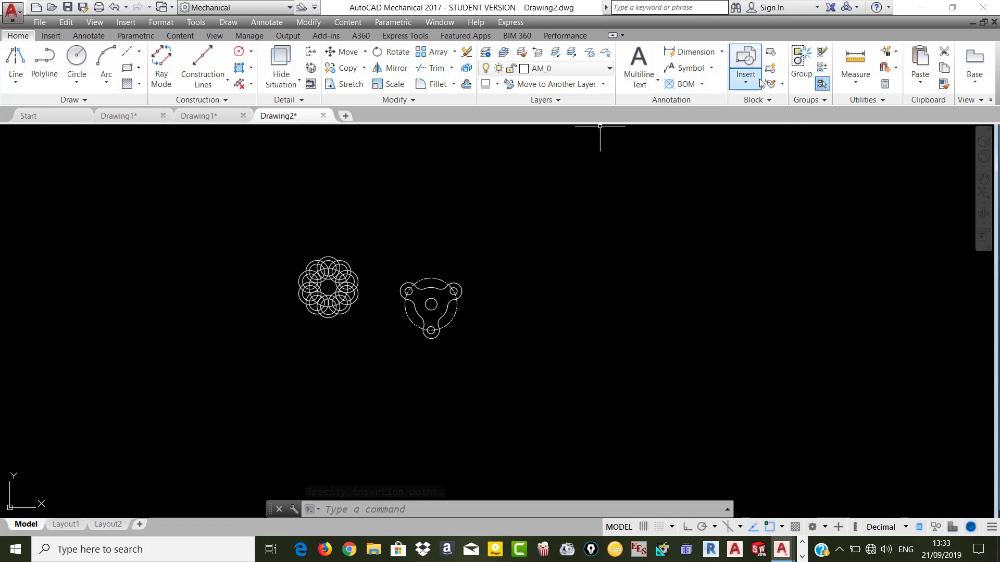
- Open and dismiss the Insert dropdown, then zoom the view
{"action": "left_click", "coordinate": [743, 84]}
{"action": "left_click", "coordinate": [660, 172]}
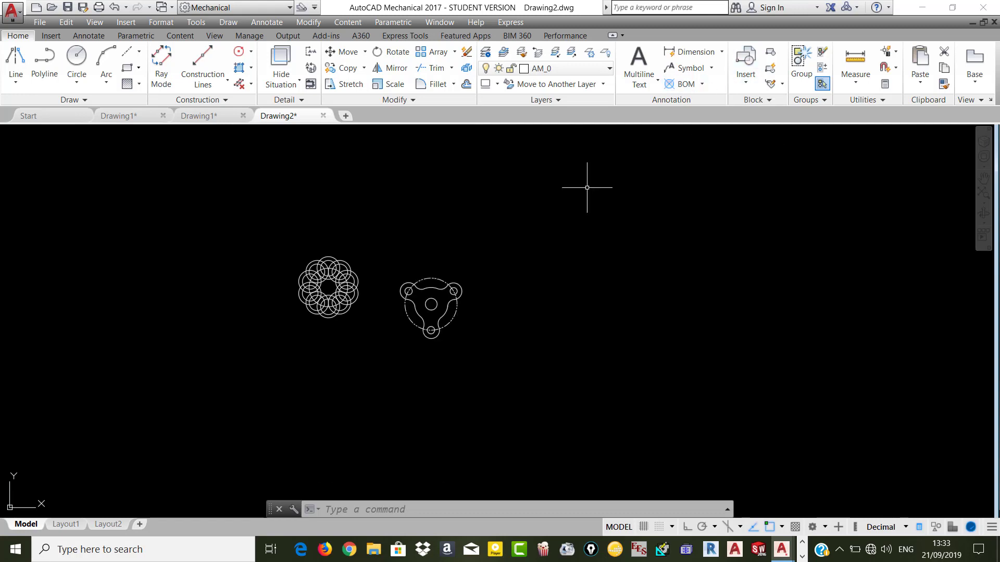
{"action": "scroll", "coordinate": [424, 333], "scroll_direction": "up", "scroll_amount": 4}
{"action": "scroll", "coordinate": [423, 333], "scroll_direction": "down", "scroll_amount": 2}
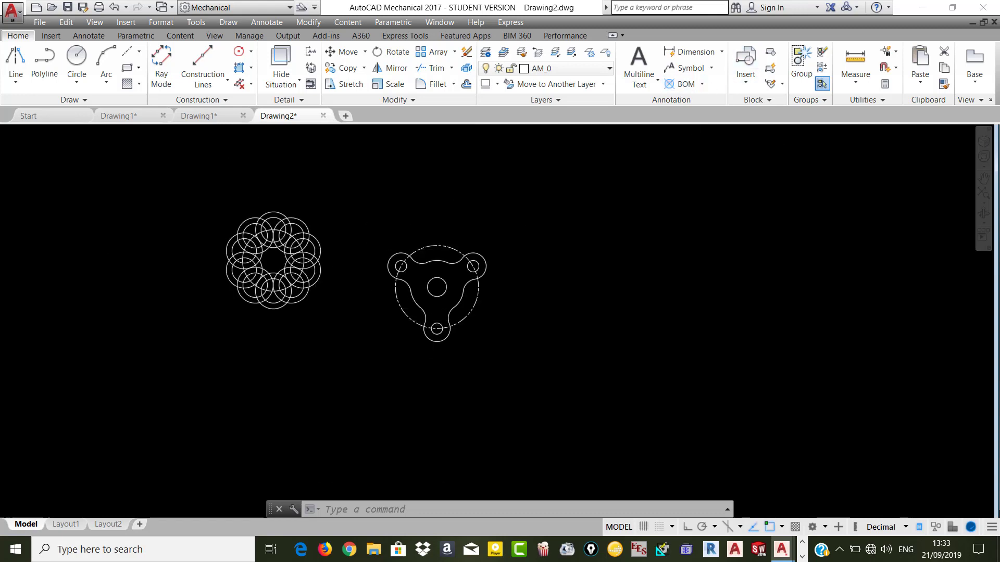
{"action": "scroll", "coordinate": [412, 250], "scroll_direction": "up", "scroll_amount": 2}
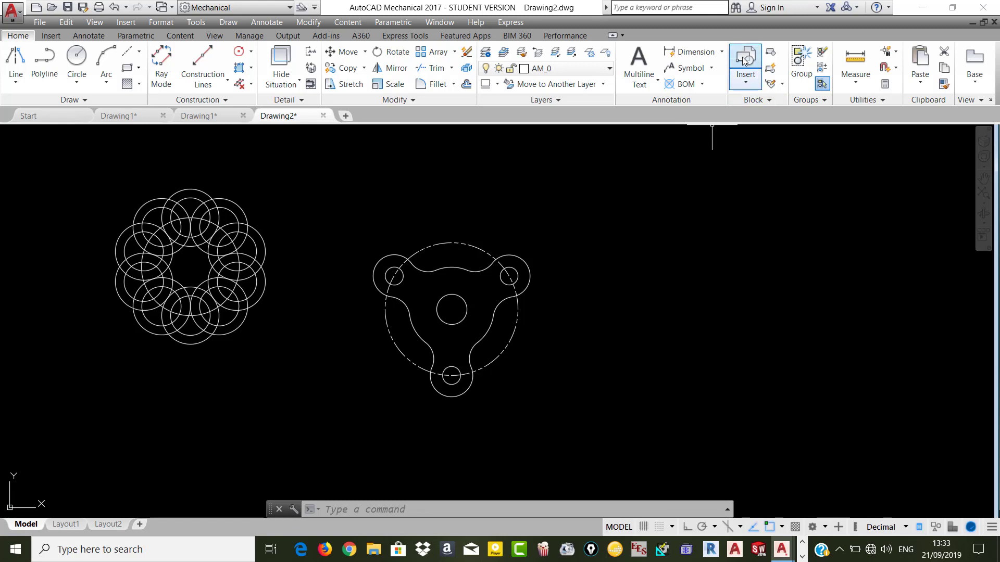
{"action": "left_click", "coordinate": [746, 83]}
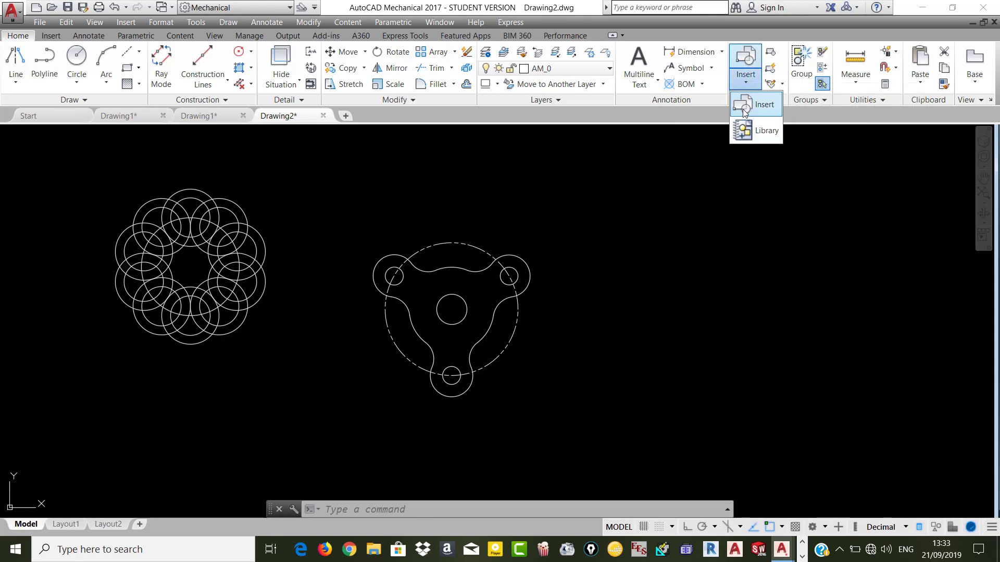
{"action": "left_click", "coordinate": [750, 104]}
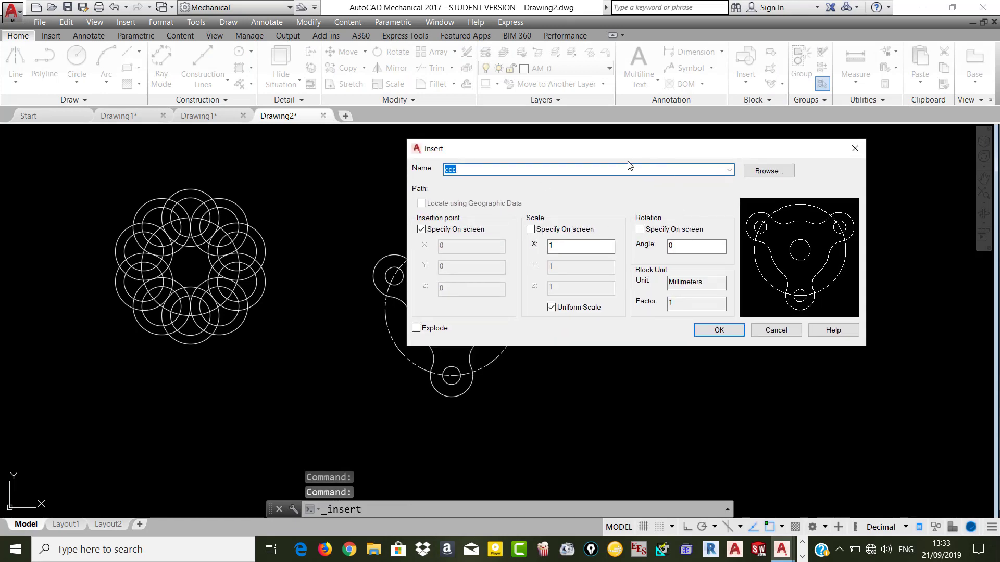
{"action": "left_click", "coordinate": [724, 339]}
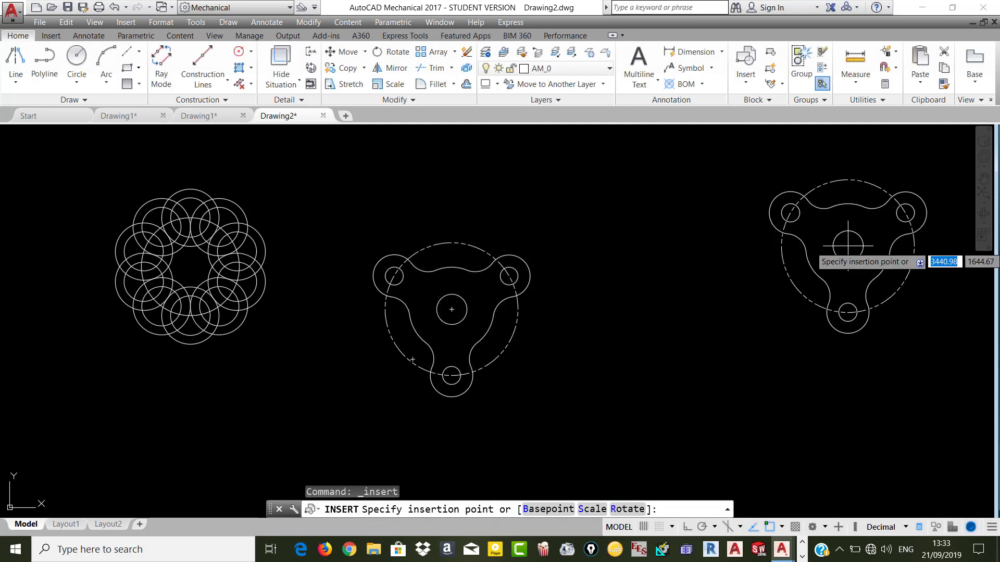
{"action": "left_click", "coordinate": [847, 246]}
{"action": "left_click", "coordinate": [928, 174]}
{"action": "left_click", "coordinate": [669, 345]}
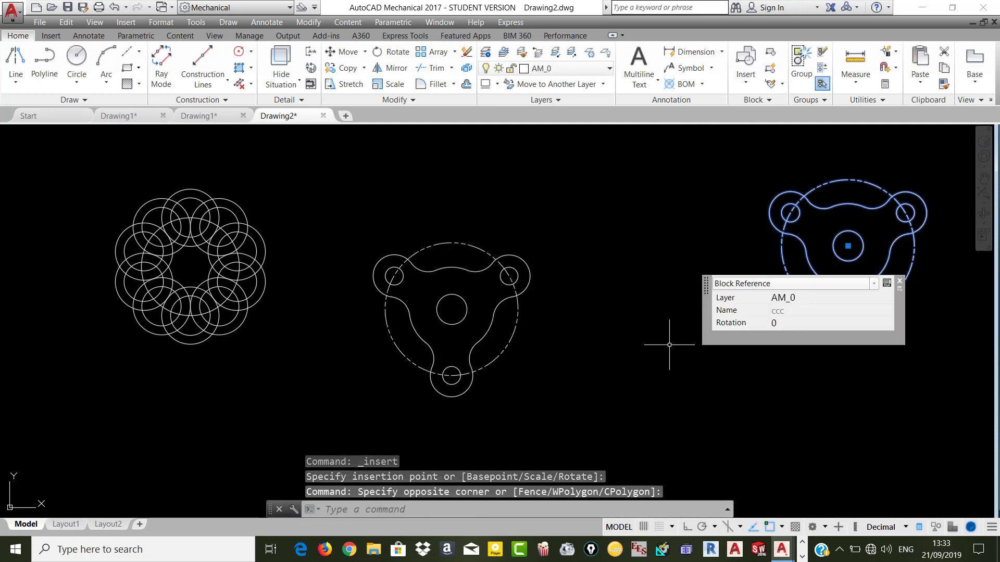
{"action": "key", "text": "Delete"}
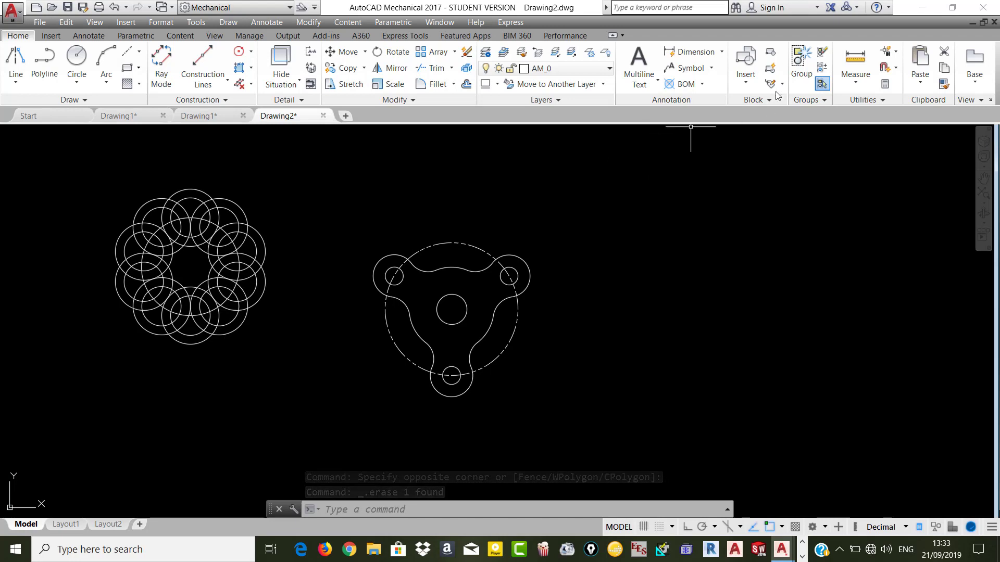
- Name the new block 'circle' and pick its base point at the rosette's centre
{"action": "left_click", "coordinate": [770, 53]}
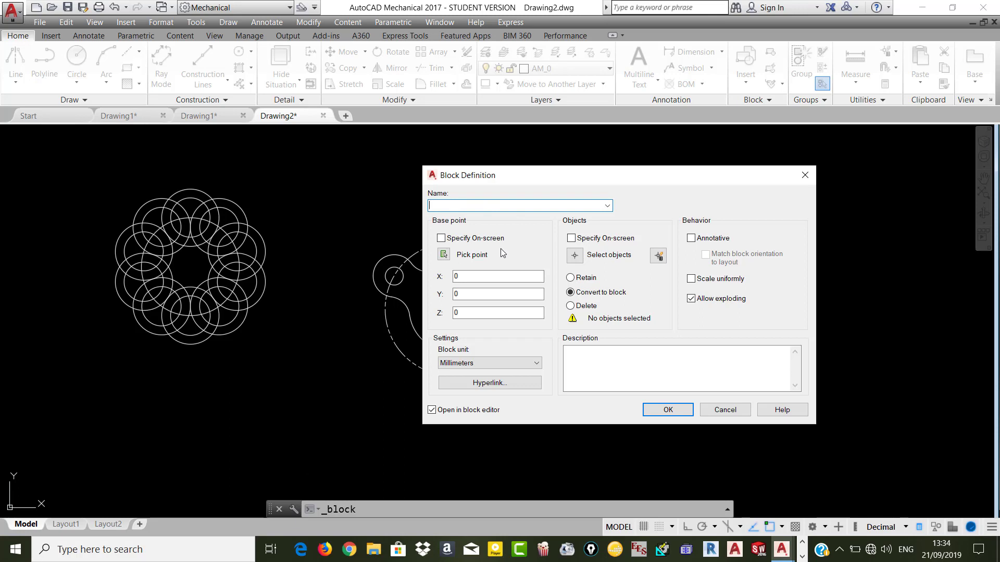
{"action": "type", "text": "cir"}
{"action": "type", "text": "cle"}
{"action": "left_click_drag", "start_coordinate": [569, 172], "coordinate": [623, 155]}
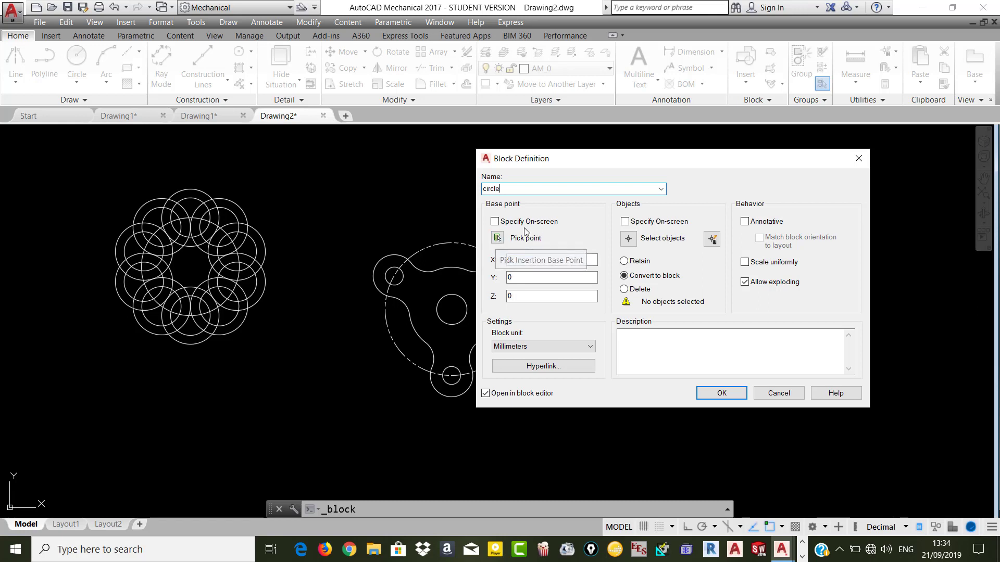
{"action": "left_click", "coordinate": [498, 238]}
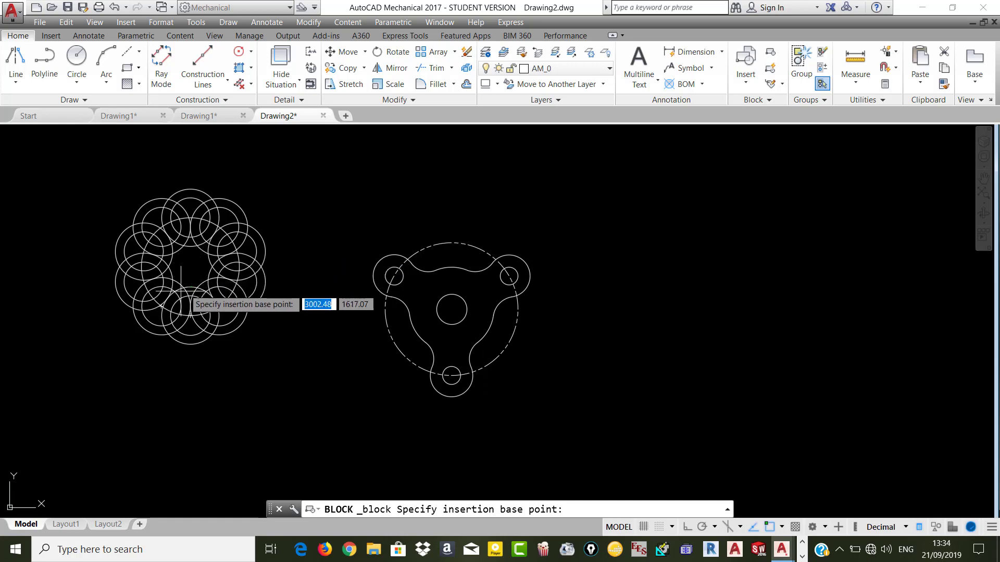
{"action": "left_click", "coordinate": [190, 267]}
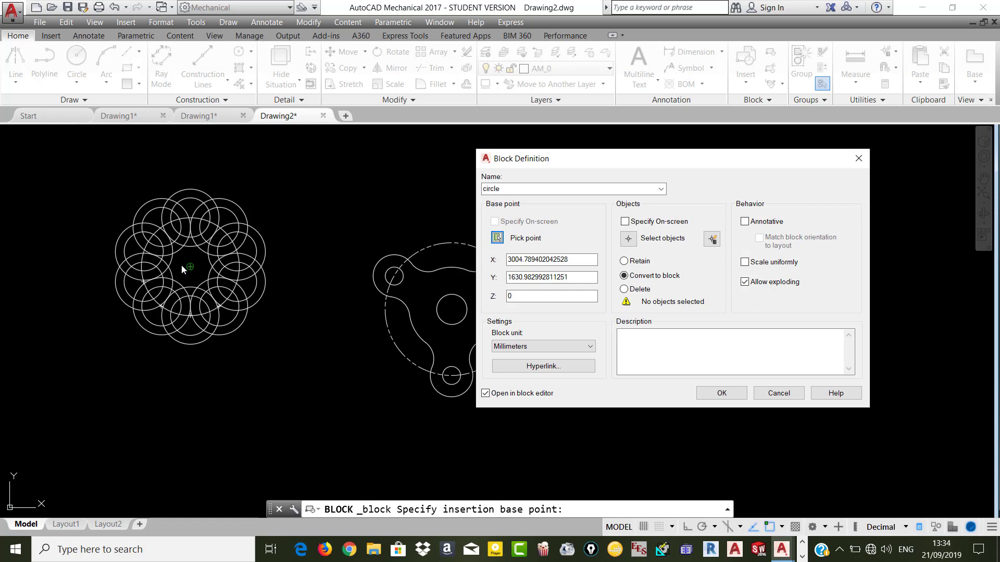
- Keep Millimeters as the block unit, enter description 'ahajjakka', and leave uniform scaling off
{"action": "left_click", "coordinate": [555, 347]}
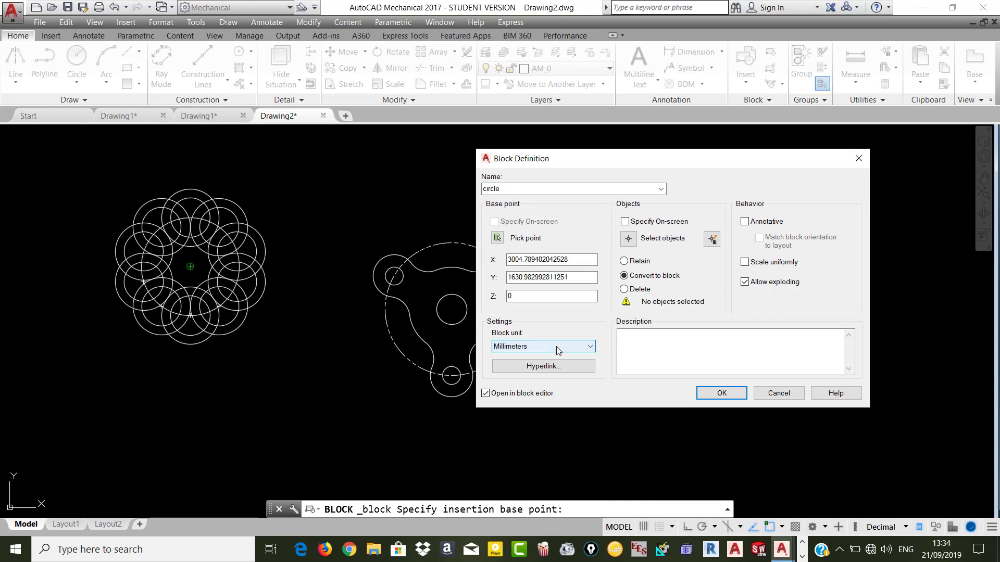
{"action": "left_click", "coordinate": [556, 345]}
{"action": "left_click", "coordinate": [539, 341]}
{"action": "left_click", "coordinate": [640, 340]}
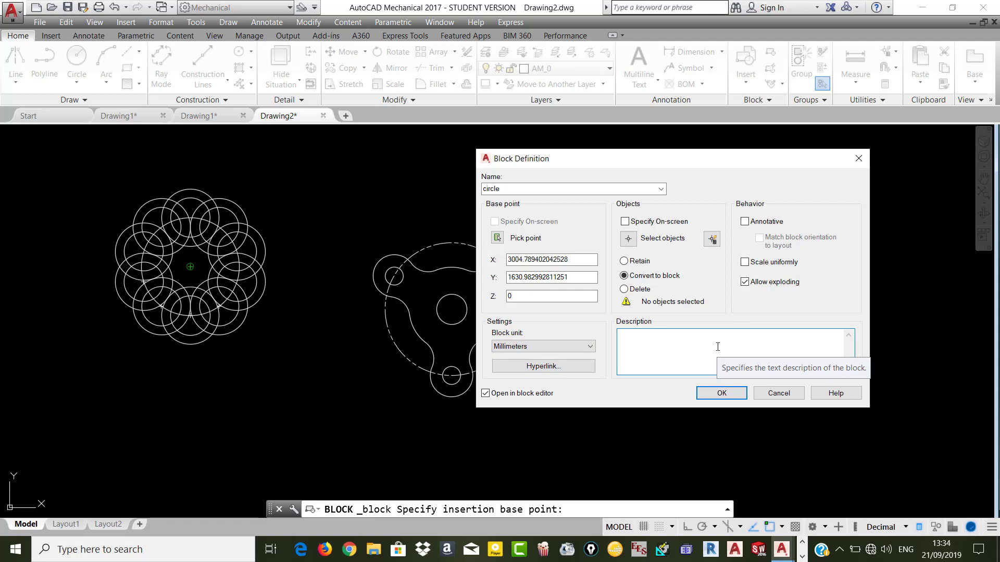
{"action": "type", "text": "ahajjakka"}
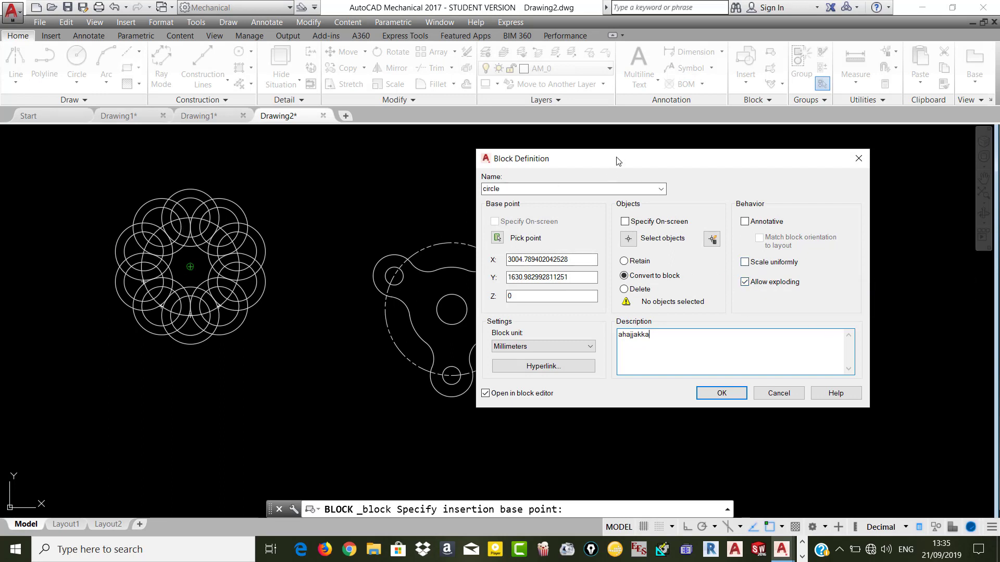
{"action": "left_click_drag", "start_coordinate": [618, 161], "coordinate": [544, 165]}
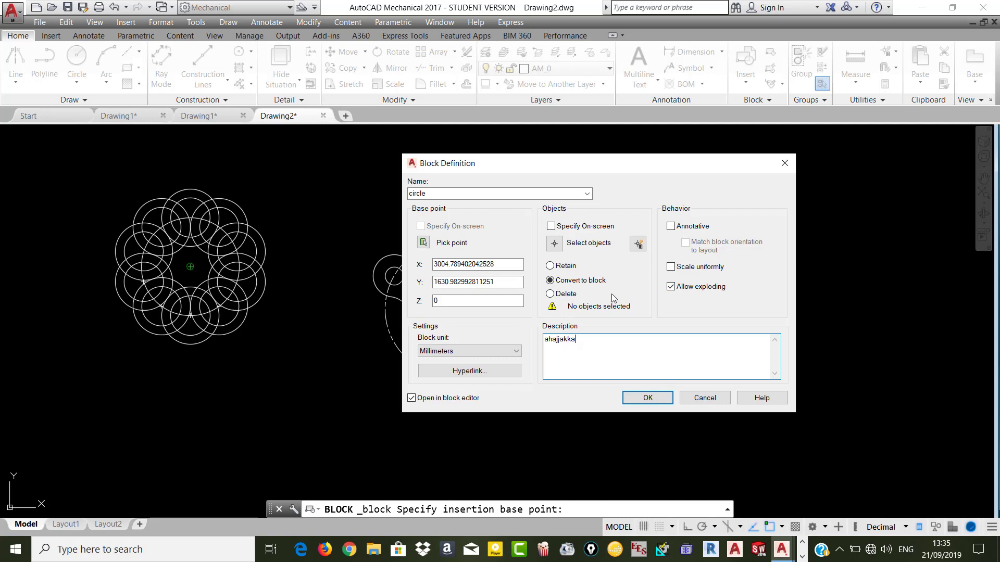
{"action": "left_click", "coordinate": [670, 287]}
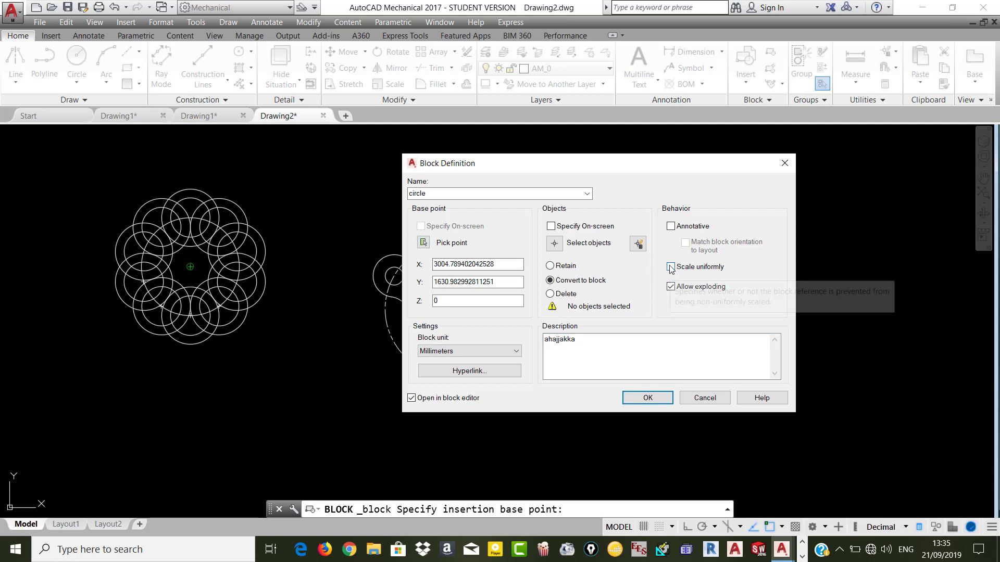
{"action": "left_click", "coordinate": [671, 268]}
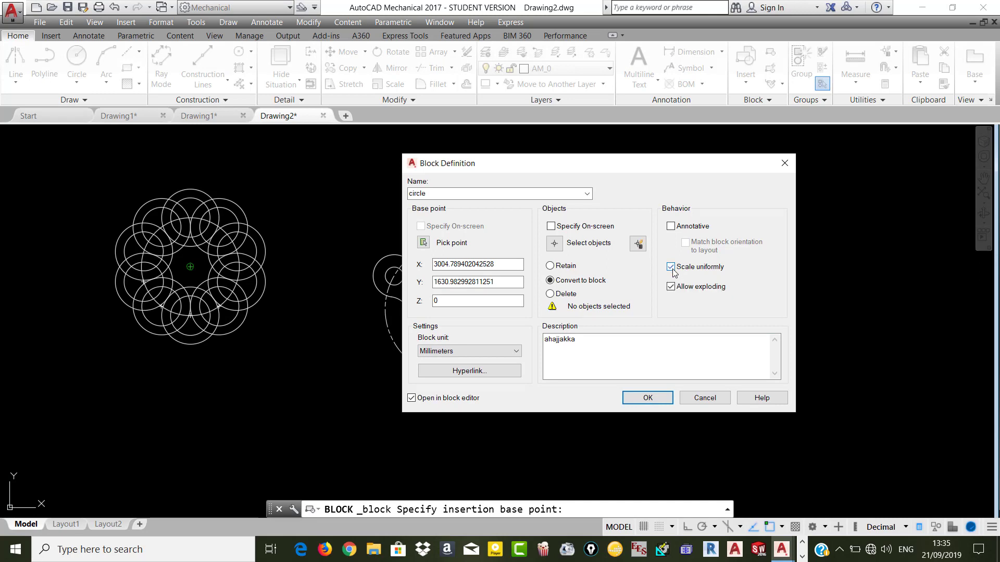
{"action": "left_click", "coordinate": [670, 269]}
{"action": "left_click_drag", "start_coordinate": [699, 169], "coordinate": [761, 153]}
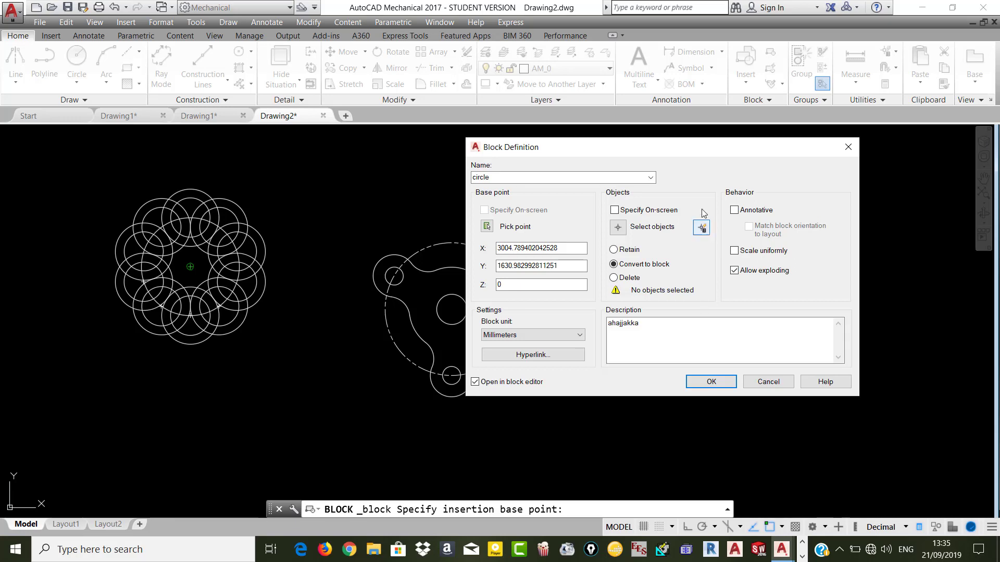
{"action": "left_click_drag", "start_coordinate": [694, 143], "coordinate": [733, 138]}
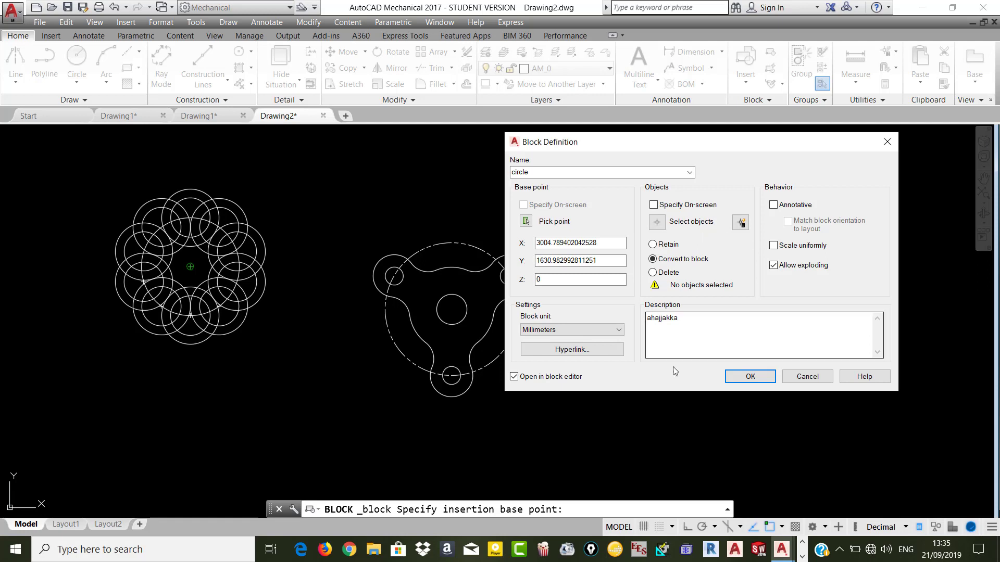
- Window-select the rosette as the circle block's objects, create it, and close the block editor saving changes
{"action": "left_click", "coordinate": [750, 380]}
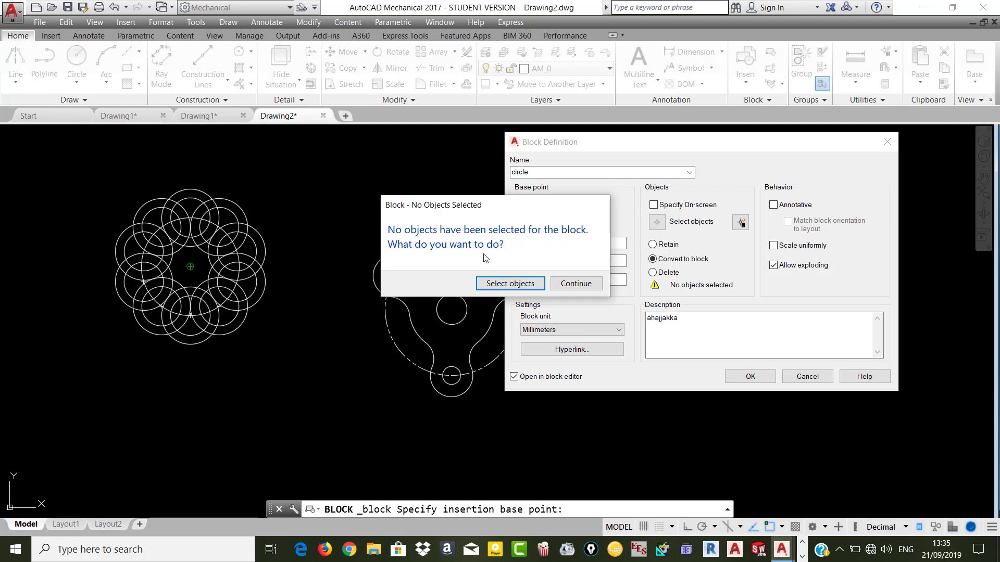
{"action": "left_click", "coordinate": [529, 290]}
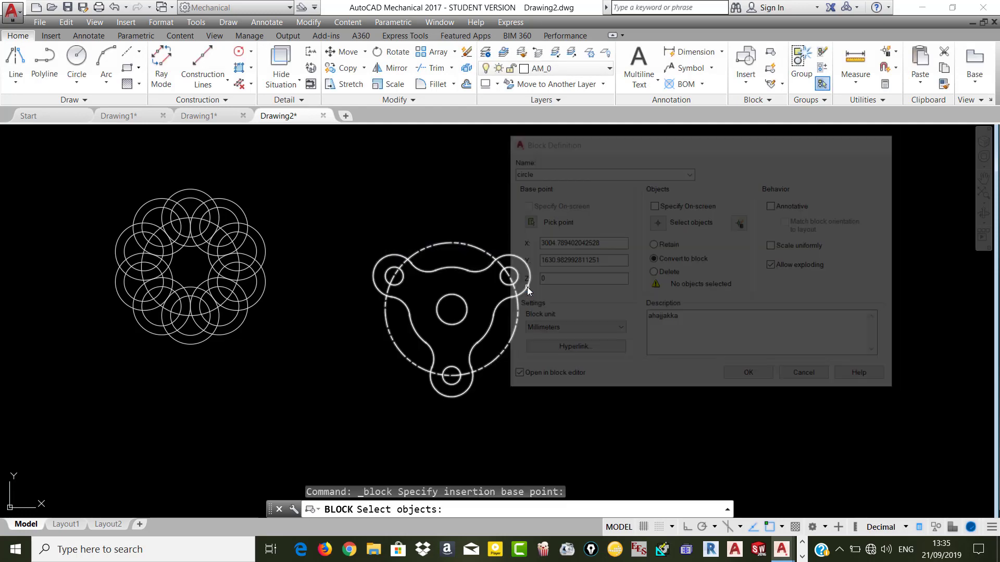
{"action": "left_click", "coordinate": [247, 181]}
{"action": "left_click", "coordinate": [95, 378]}
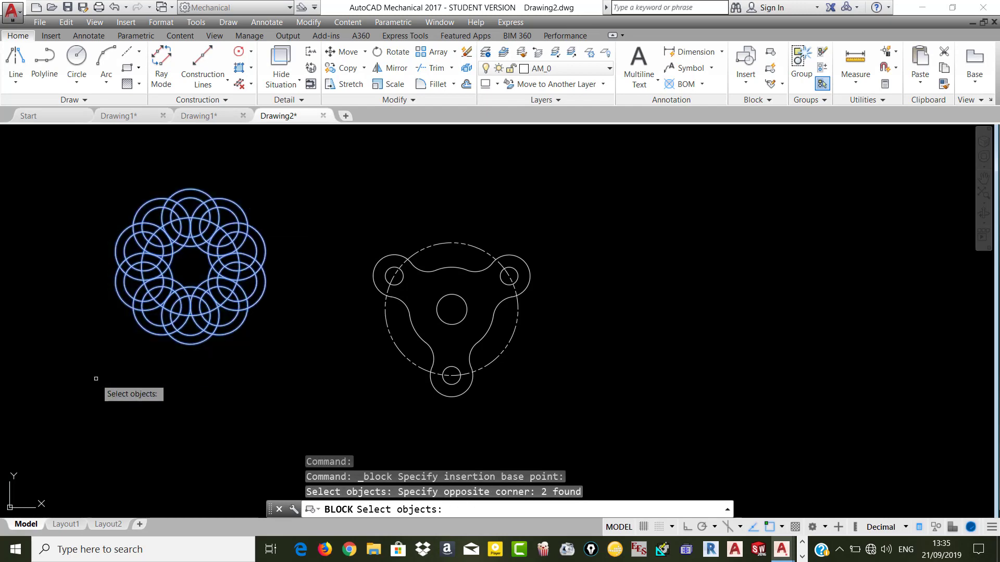
{"action": "key", "text": "Return"}
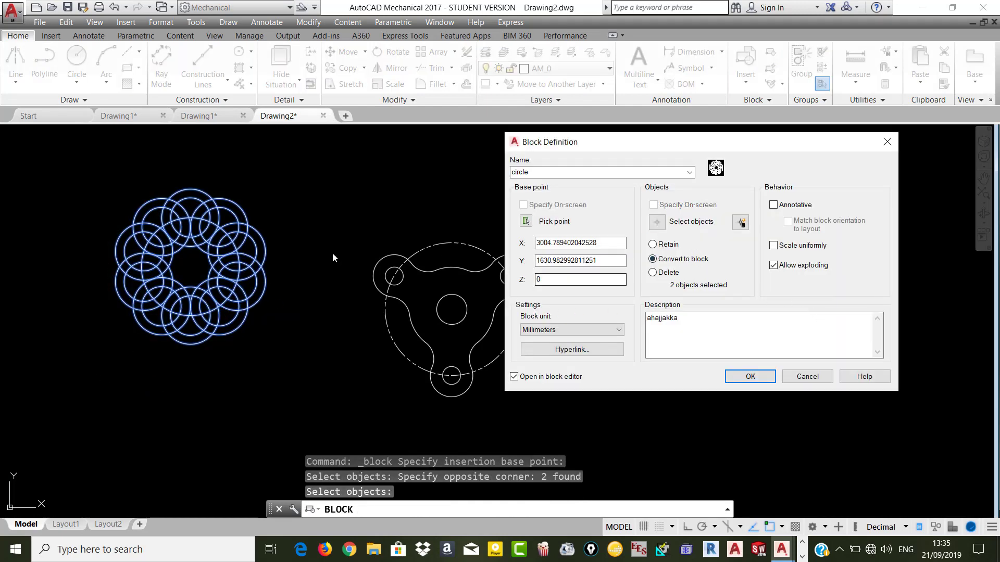
{"action": "left_click", "coordinate": [751, 376]}
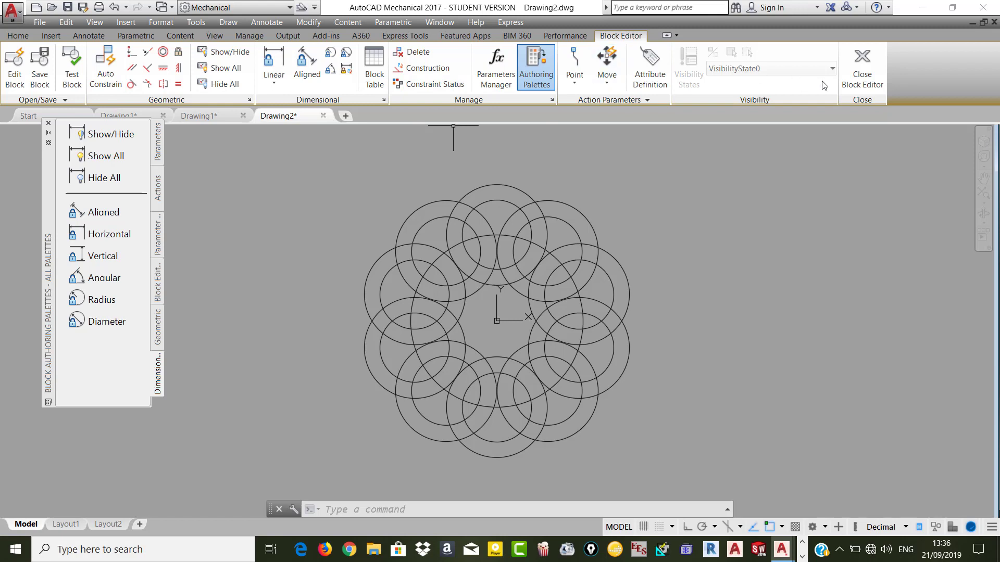
{"action": "left_click", "coordinate": [862, 80]}
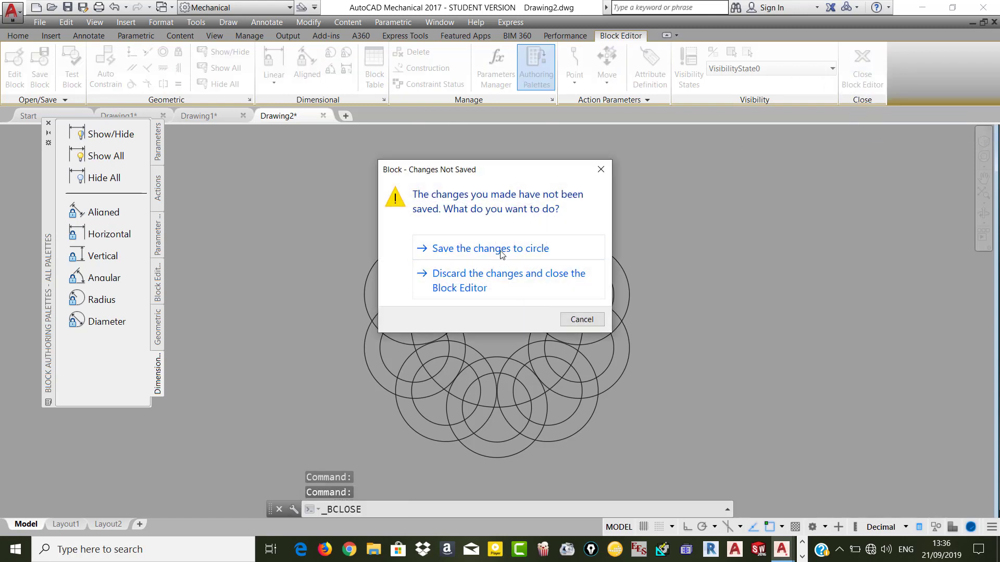
{"action": "left_click", "coordinate": [499, 252]}
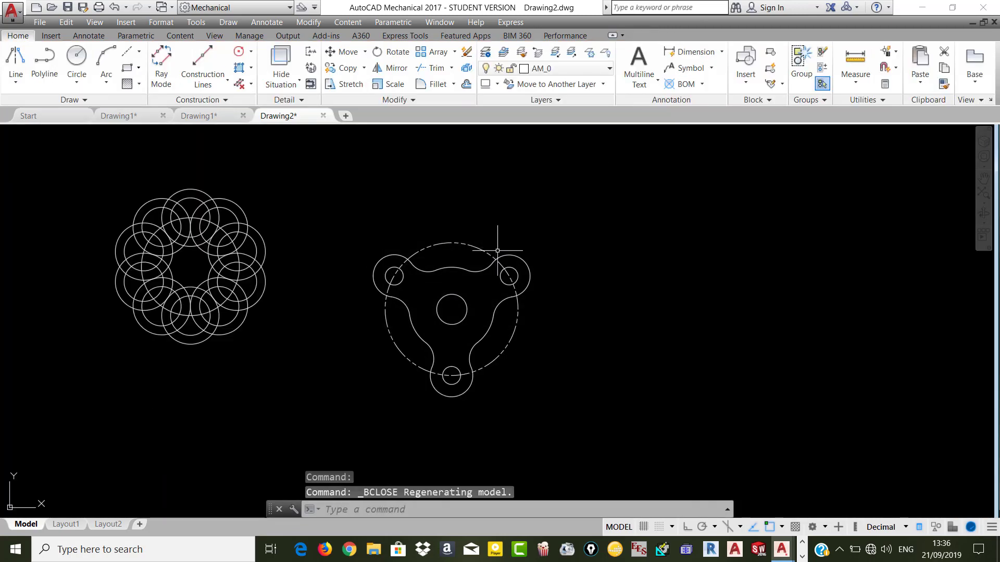
- In the Insert dialog, choose the circle block after briefly previewing GENAXEH
{"action": "left_click", "coordinate": [746, 78]}
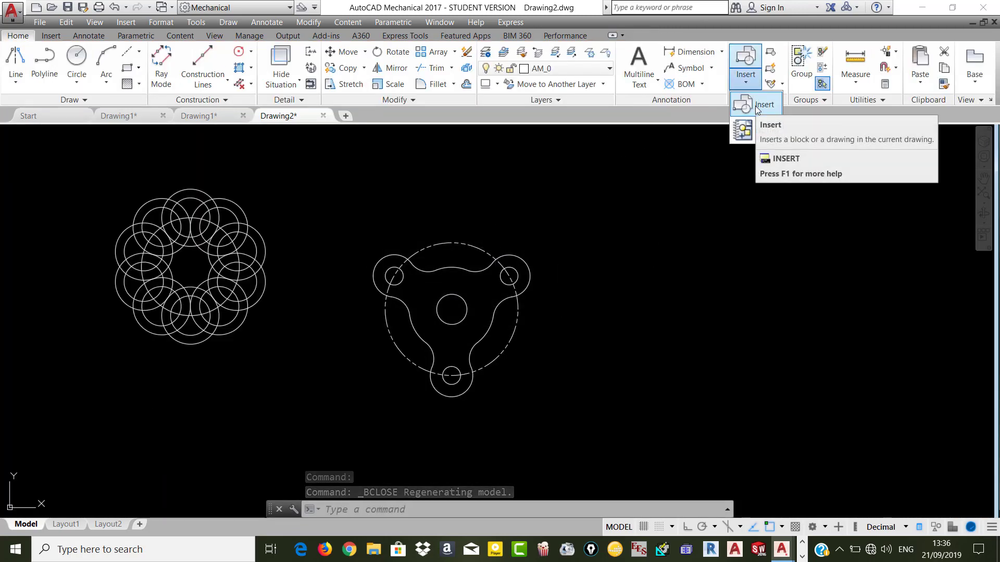
{"action": "left_click", "coordinate": [758, 107]}
{"action": "left_click", "coordinate": [728, 169]}
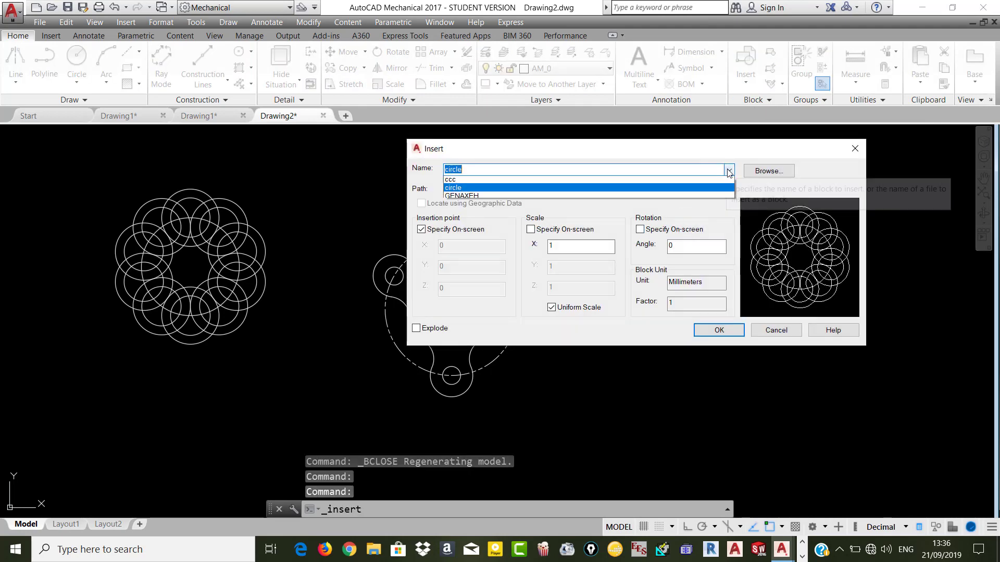
{"action": "left_click", "coordinate": [557, 193]}
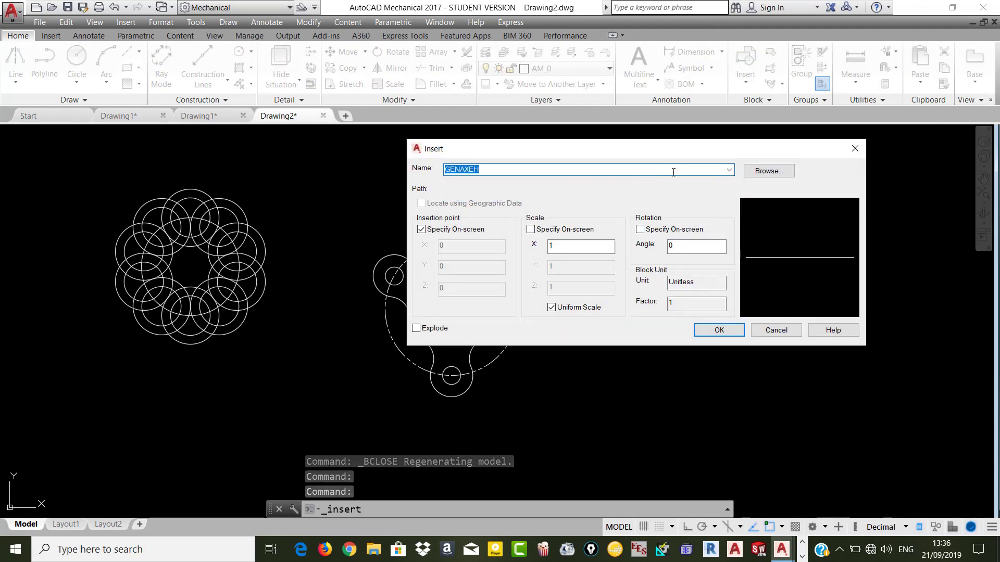
{"action": "left_click", "coordinate": [728, 169]}
{"action": "left_click", "coordinate": [587, 191]}
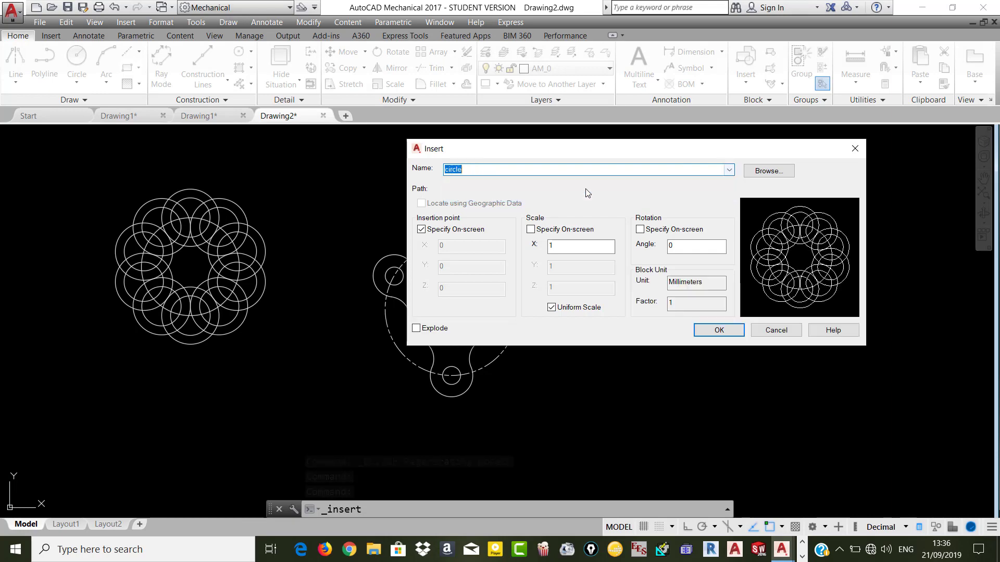
- Place the circle rosette copy below the original, then cancel a stray selection window
{"action": "left_click", "coordinate": [718, 333]}
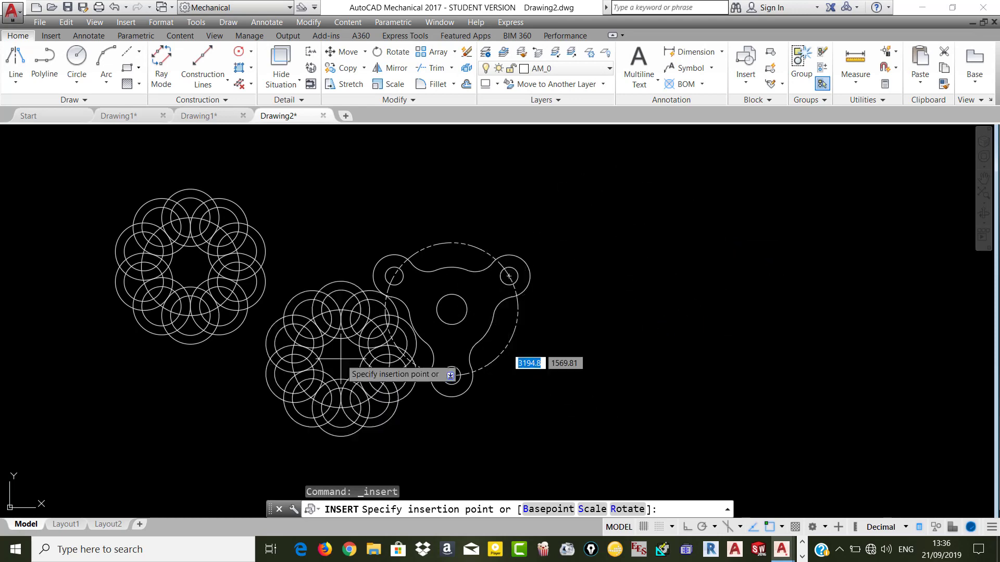
{"action": "left_click", "coordinate": [188, 434]}
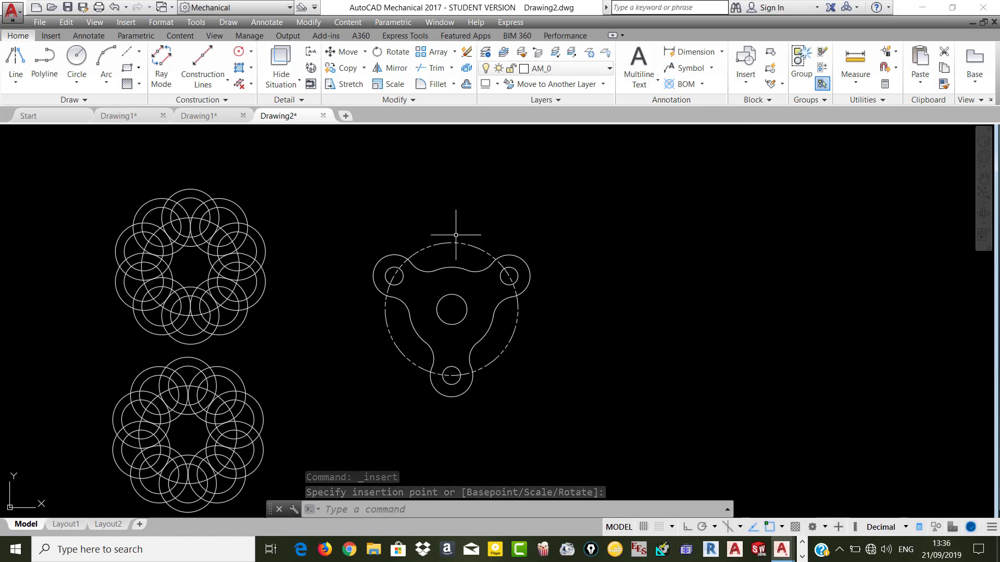
{"action": "left_click", "coordinate": [576, 208]}
{"action": "left_click", "coordinate": [329, 415]}
{"action": "key", "text": "Escape"}
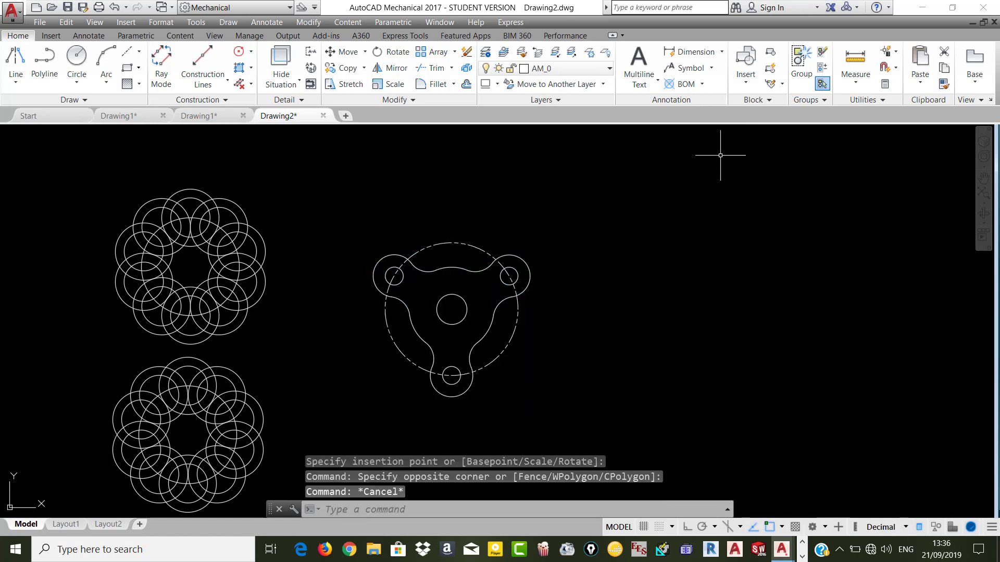
- Define block fgg based at the middle hole's centre, crossing-selecting the three-lobed part
{"action": "left_click", "coordinate": [770, 54]}
{"action": "type", "text": "fgg"}
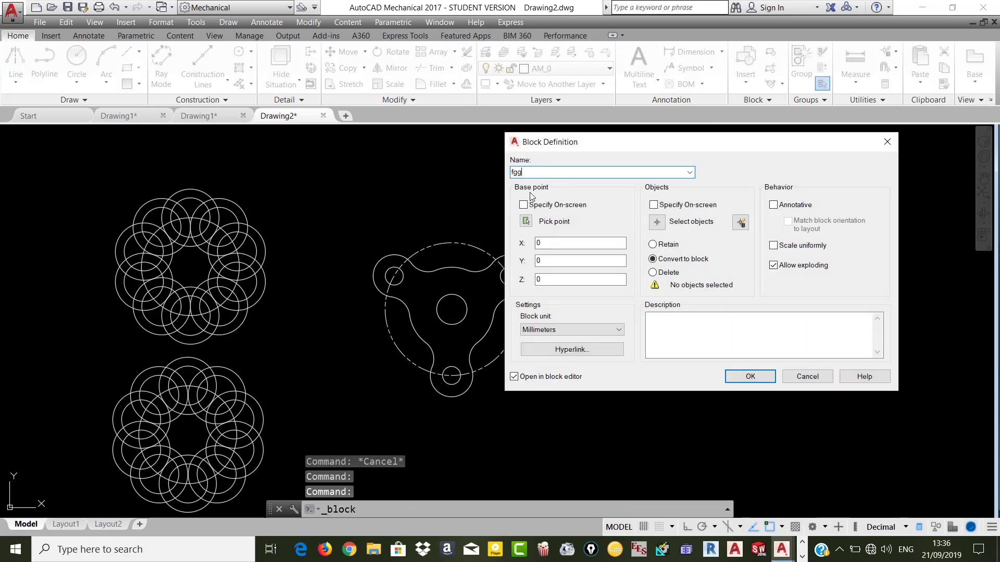
{"action": "left_click", "coordinate": [526, 221]}
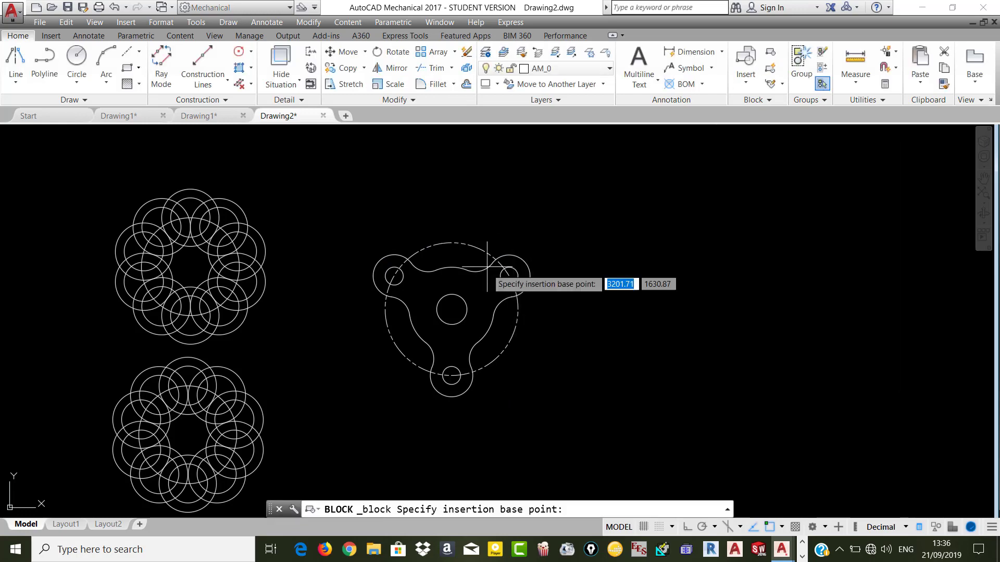
{"action": "left_click", "coordinate": [454, 309]}
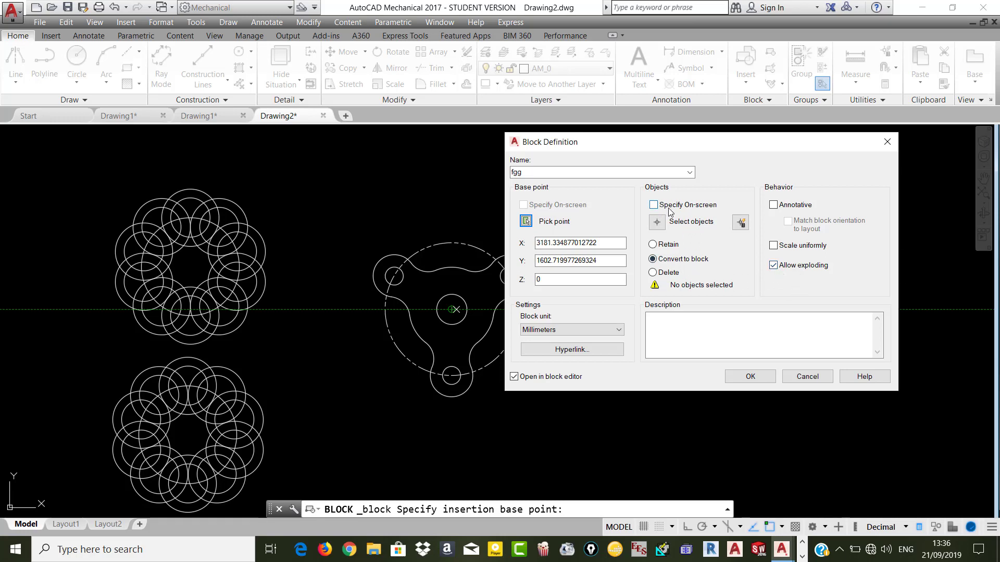
{"action": "left_click", "coordinate": [657, 223]}
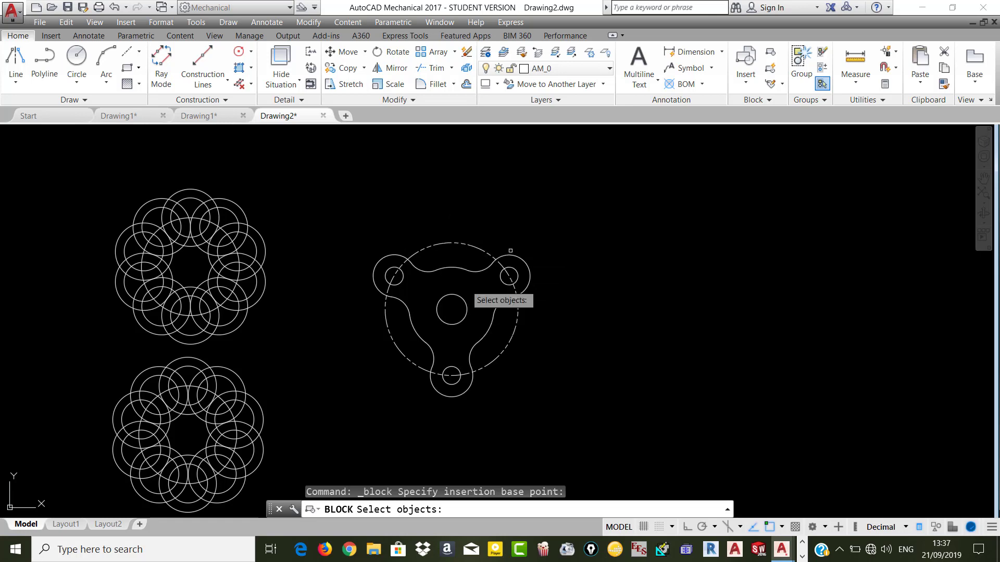
{"action": "left_click", "coordinate": [551, 224]}
{"action": "left_click", "coordinate": [349, 395]}
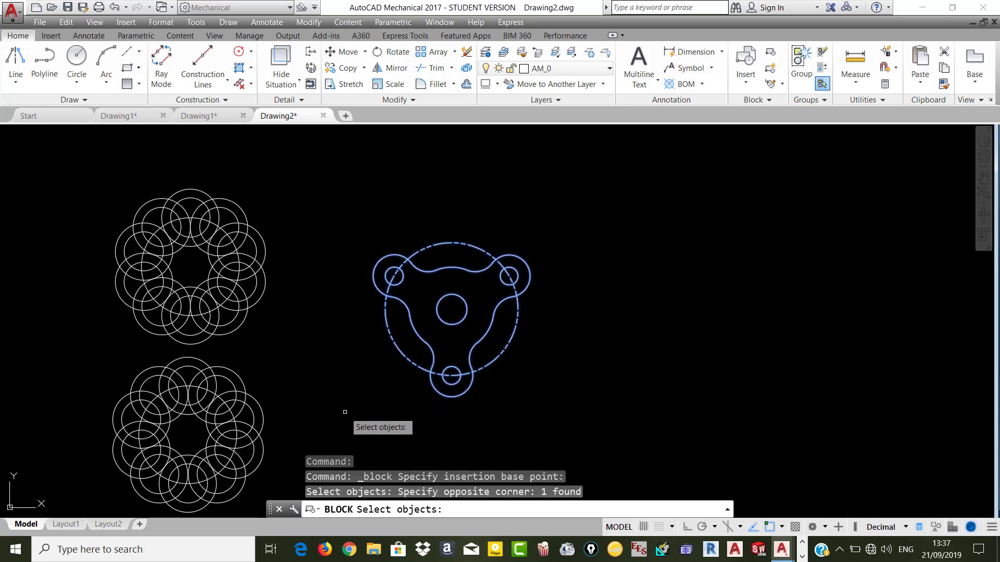
{"action": "key", "text": "Return"}
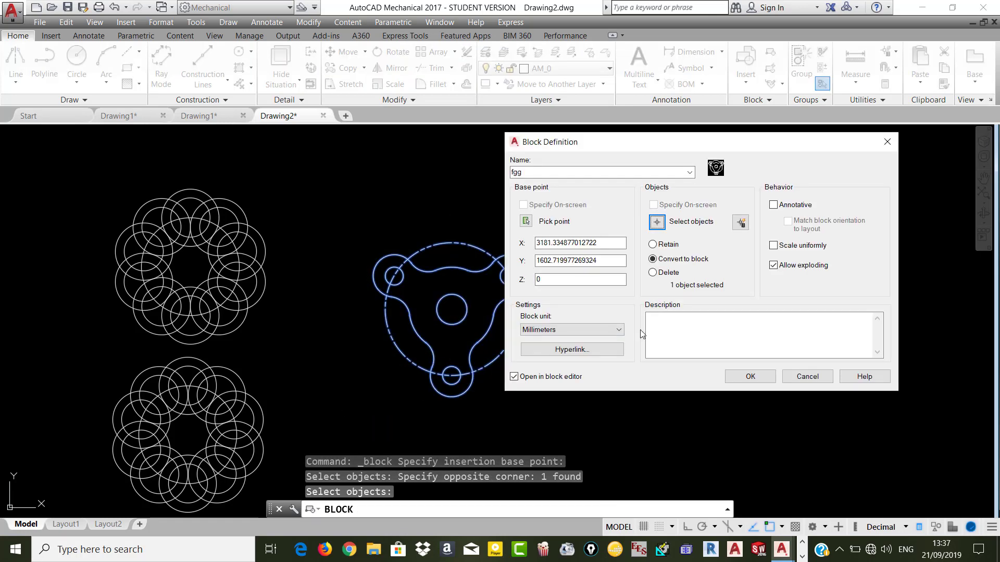
- Add description 'ddg', turn off opening in the block editor, and create the fgg block
{"action": "left_click", "coordinate": [659, 331]}
{"action": "type", "text": "ddg"}
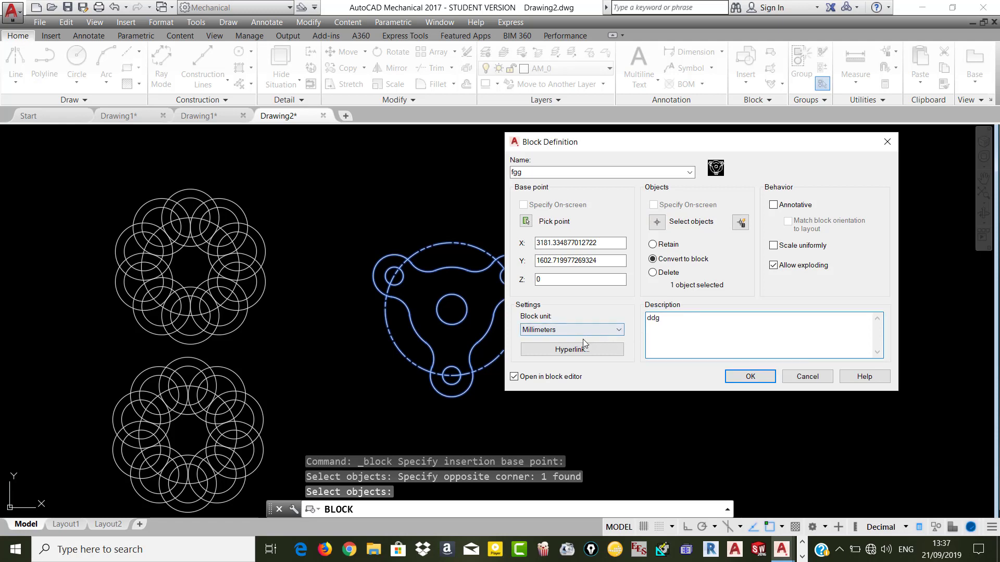
{"action": "left_click", "coordinate": [564, 332]}
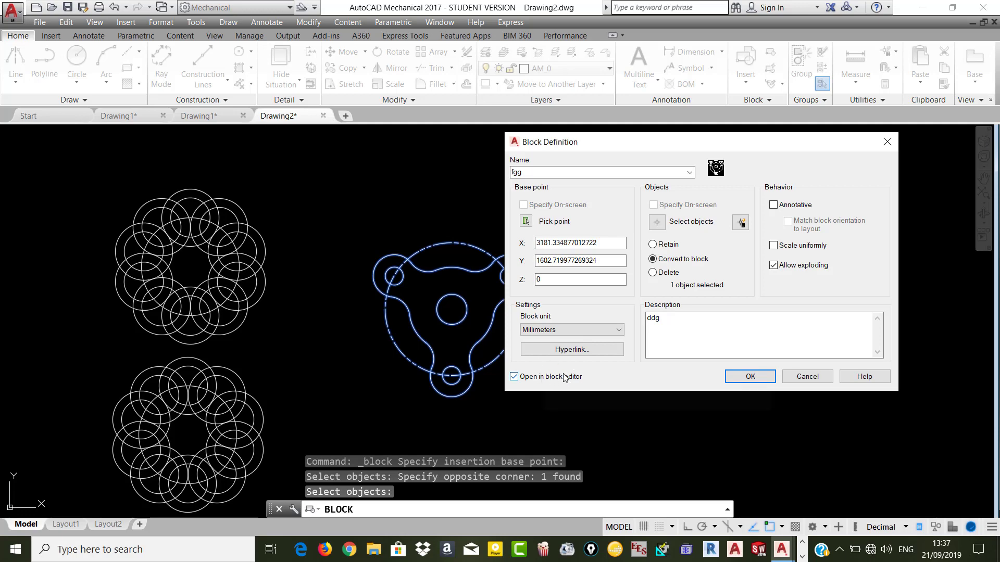
{"action": "left_click", "coordinate": [513, 376]}
{"action": "key", "text": "Return"}
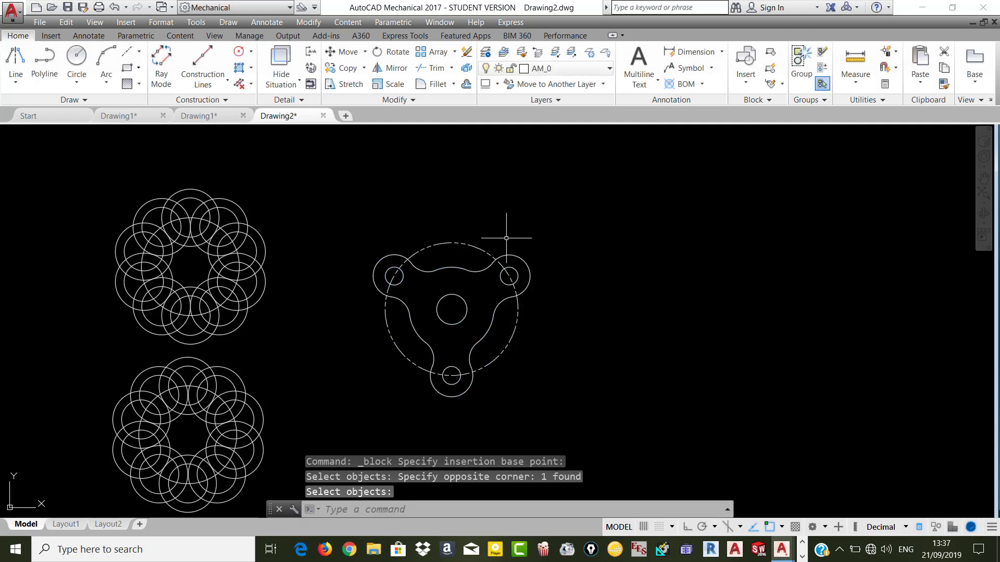
- Insert the fgg block to the right of the original three-lobed part and zoom out
{"action": "left_click", "coordinate": [745, 68]}
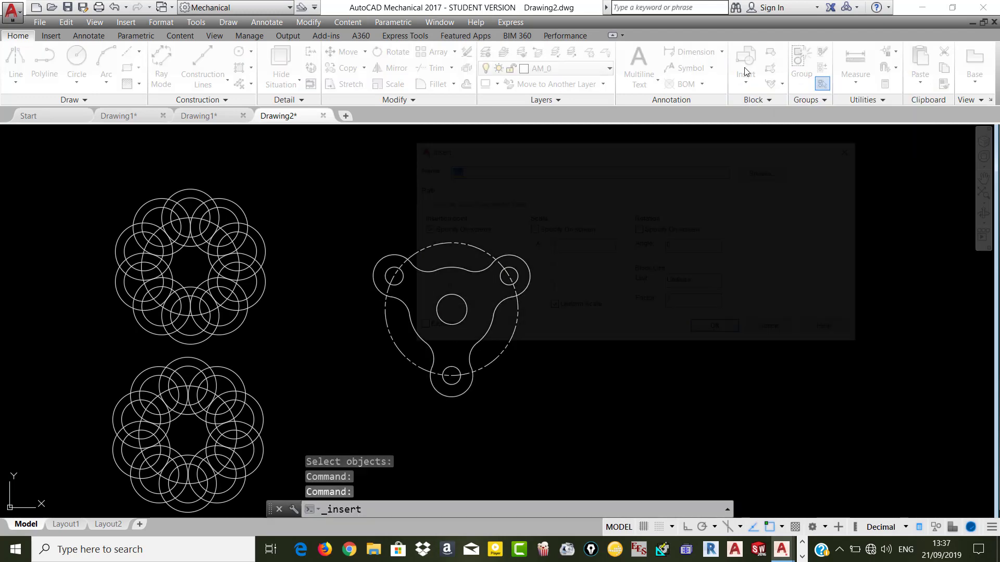
{"action": "left_click", "coordinate": [729, 170]}
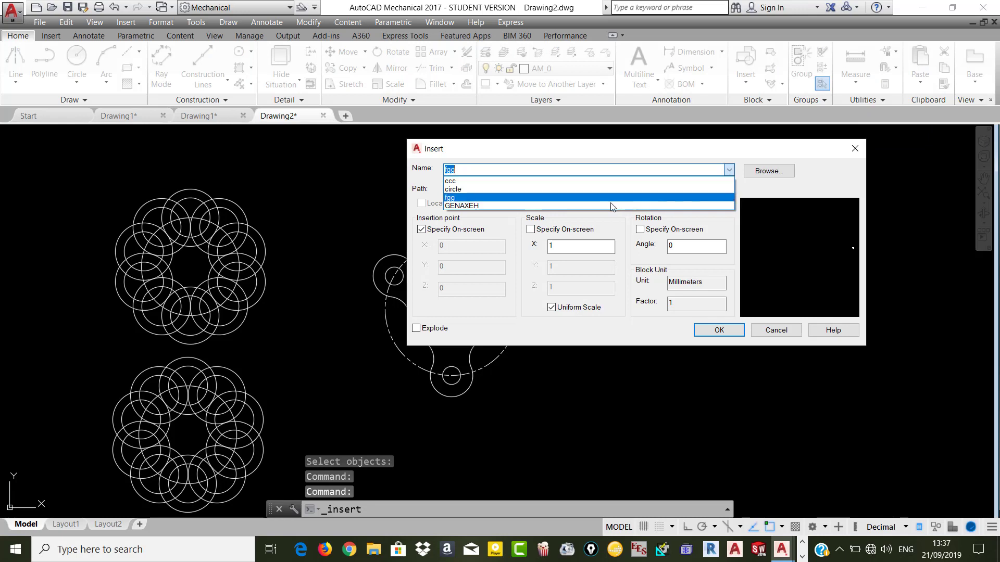
{"action": "left_click", "coordinate": [488, 201]}
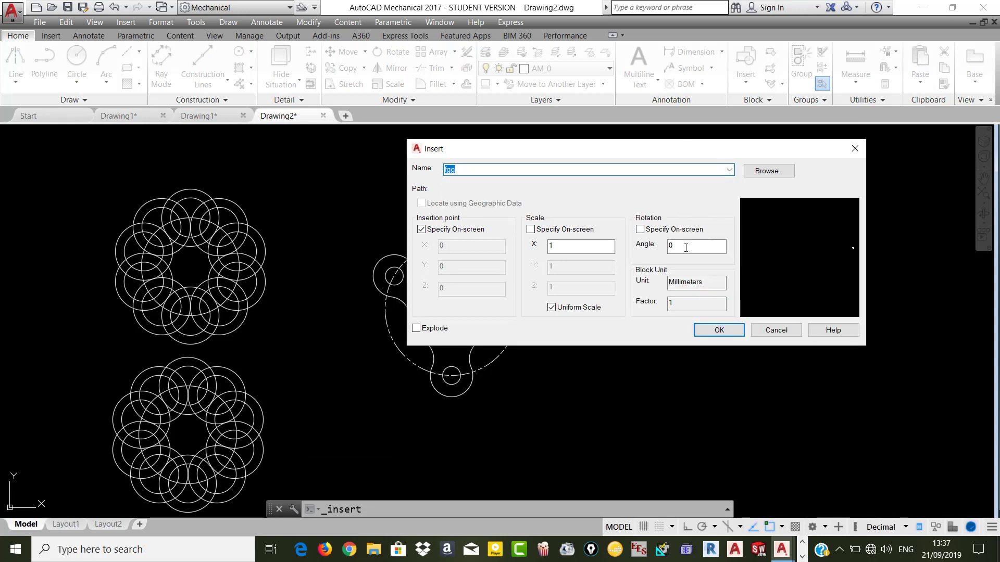
{"action": "left_click", "coordinate": [711, 331]}
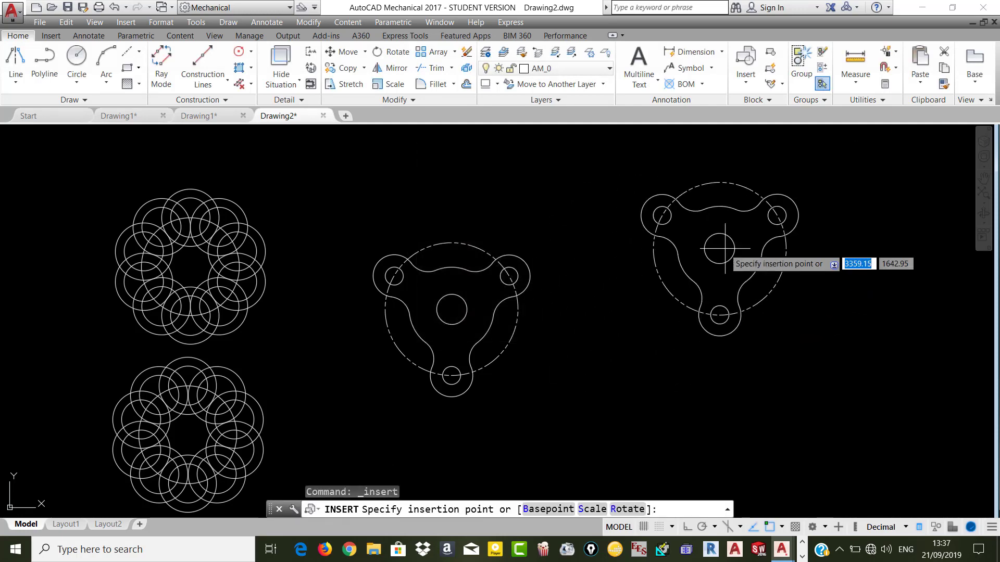
{"action": "left_click", "coordinate": [749, 246]}
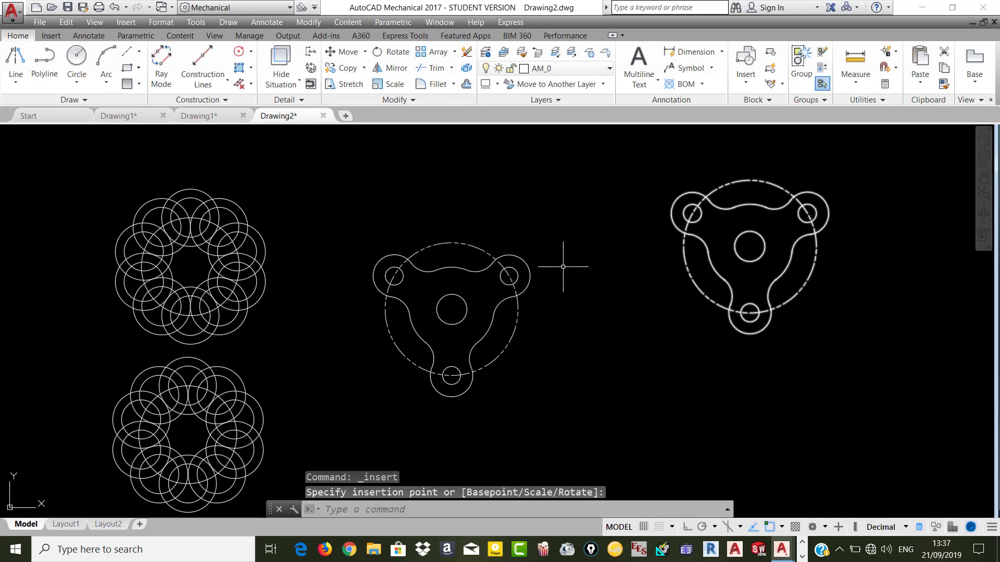
{"action": "scroll", "coordinate": [418, 327], "scroll_direction": "down", "scroll_amount": 2}
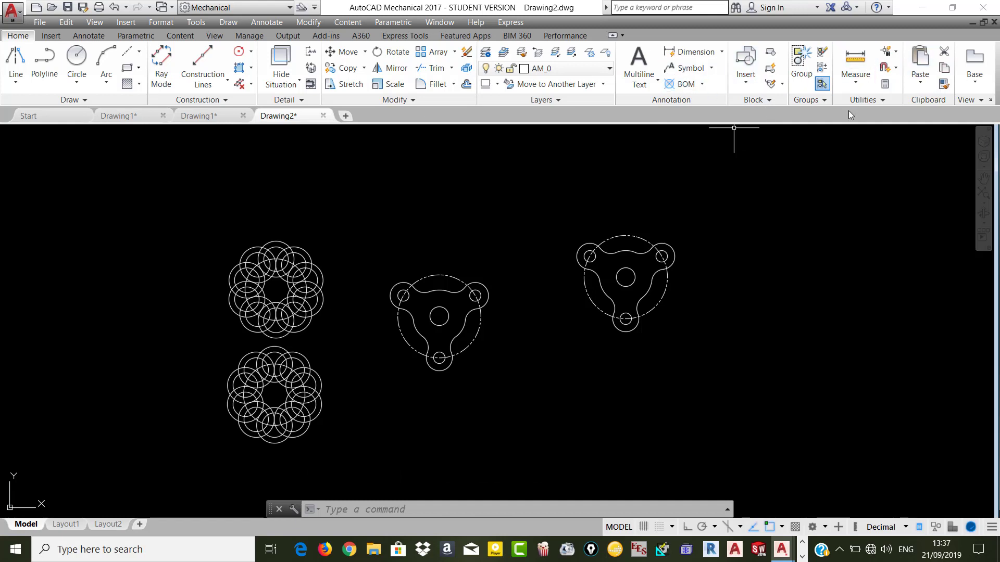
{"action": "left_click", "coordinate": [873, 99]}
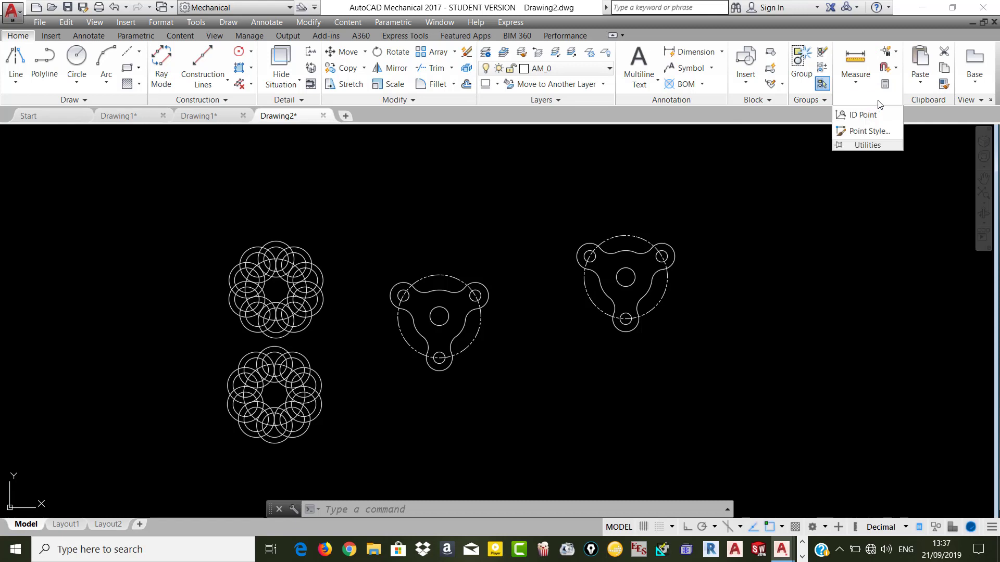
- Measure Distance from the fgg copy's centre-hole centre to its bottom quadrant, reading 10.00
{"action": "left_click", "coordinate": [864, 164]}
{"action": "key", "text": "Escape"}
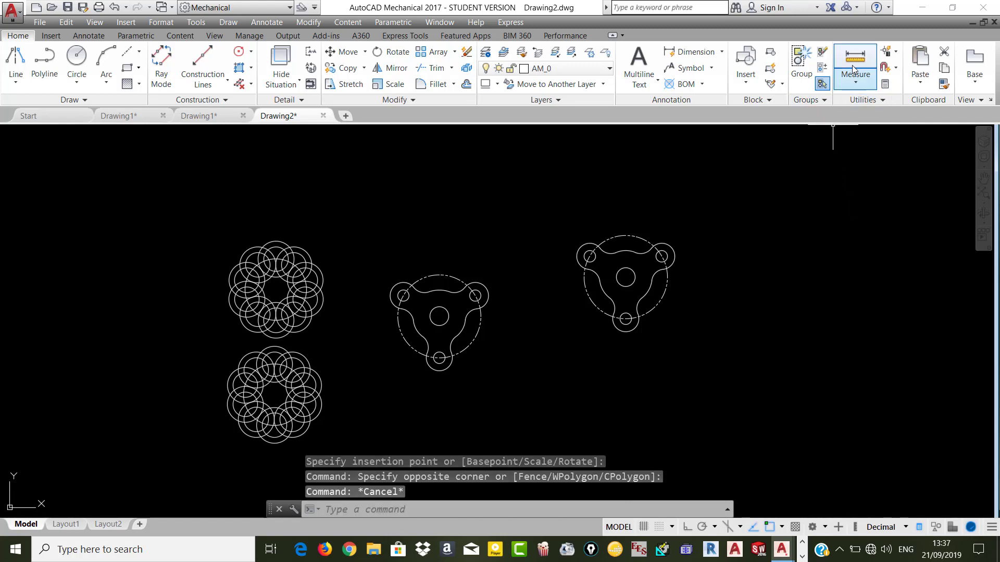
{"action": "left_click", "coordinate": [853, 68]}
{"action": "left_click", "coordinate": [854, 84]}
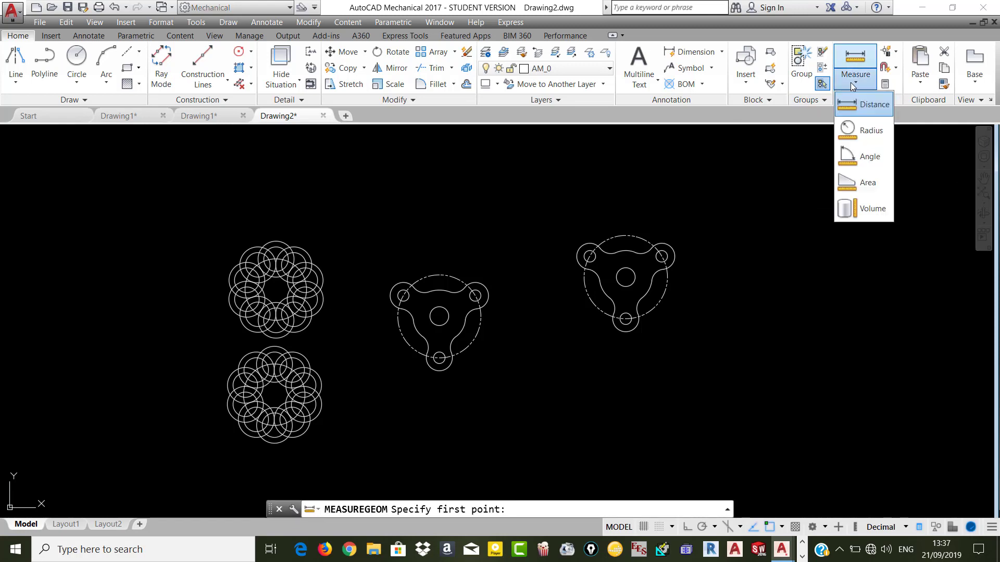
{"action": "left_click", "coordinate": [854, 85]}
{"action": "left_click", "coordinate": [859, 68]}
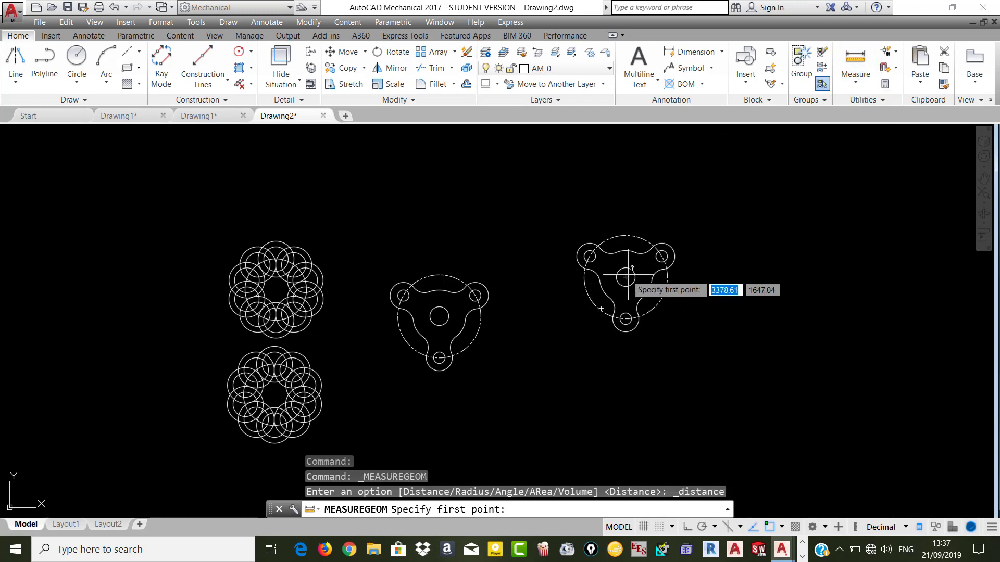
{"action": "scroll", "coordinate": [634, 275], "scroll_direction": "up", "scroll_amount": 4}
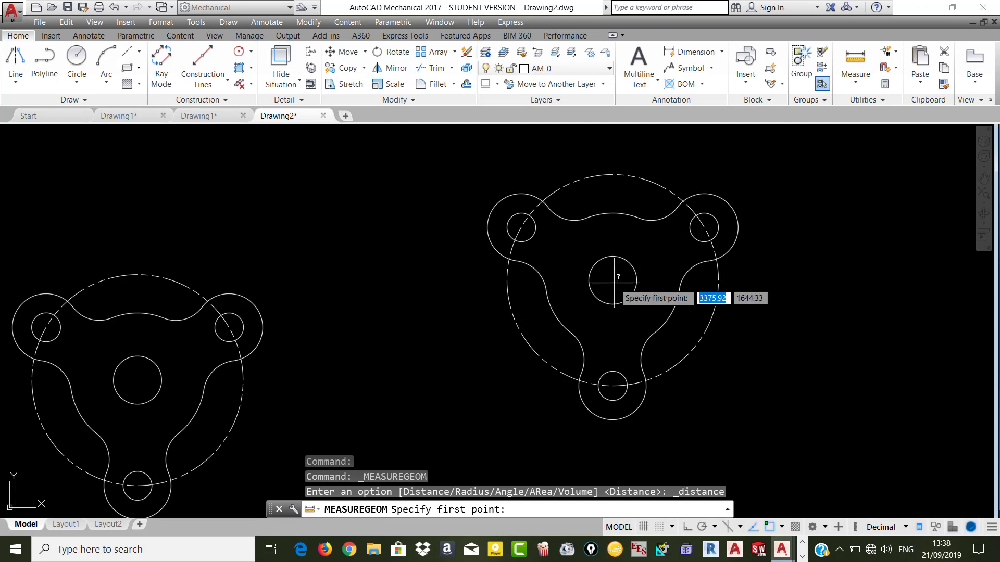
{"action": "left_click", "coordinate": [614, 281]}
{"action": "scroll", "coordinate": [631, 296], "scroll_direction": "up", "scroll_amount": 2}
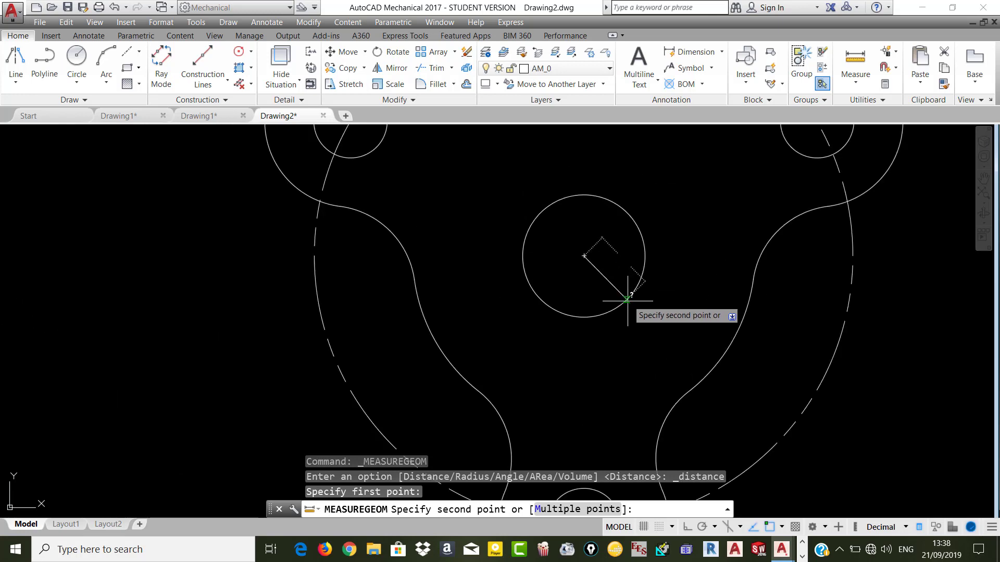
{"action": "left_click", "coordinate": [584, 316]}
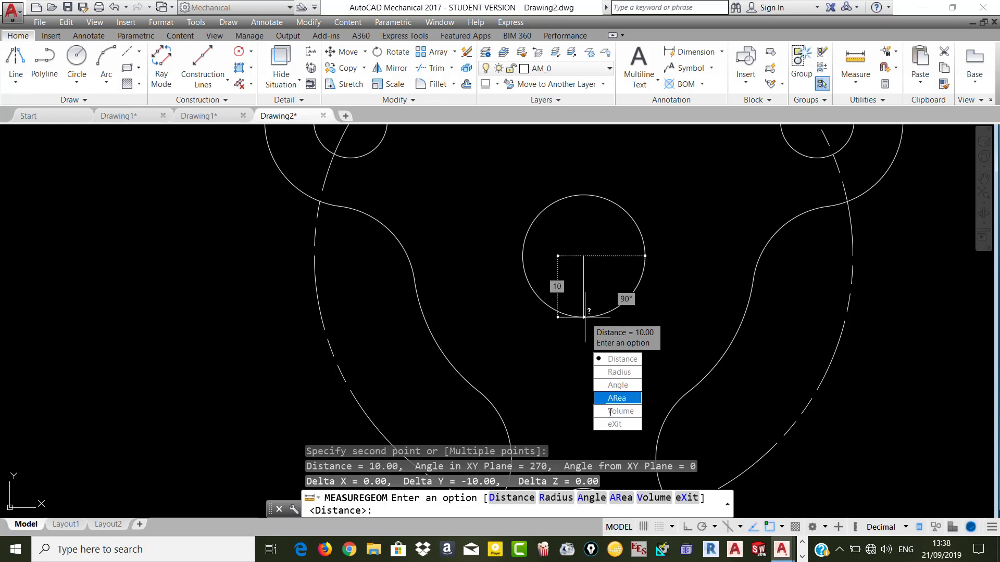
{"action": "left_click", "coordinate": [614, 424]}
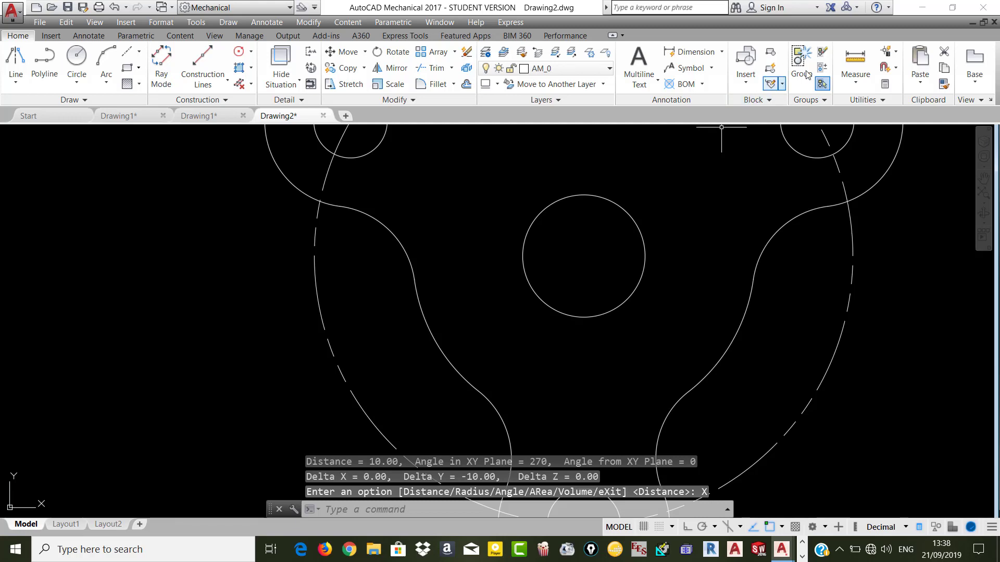
- Measure the 76.21 distance between the top-right and bottom hole centres, then exit Measure
{"action": "left_click", "coordinate": [848, 73]}
{"action": "scroll", "coordinate": [575, 263], "scroll_direction": "down", "scroll_amount": 2}
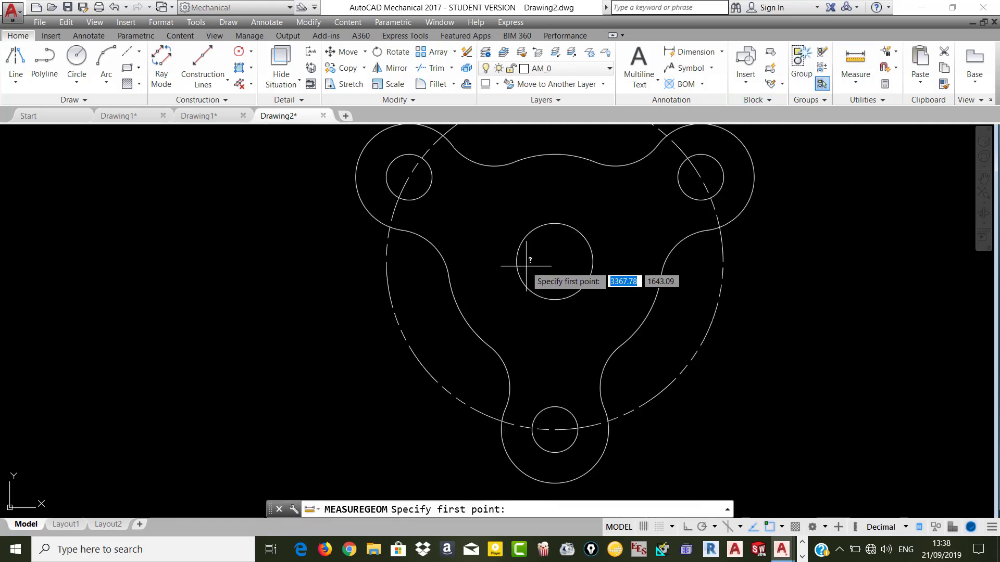
{"action": "left_click", "coordinate": [700, 177]}
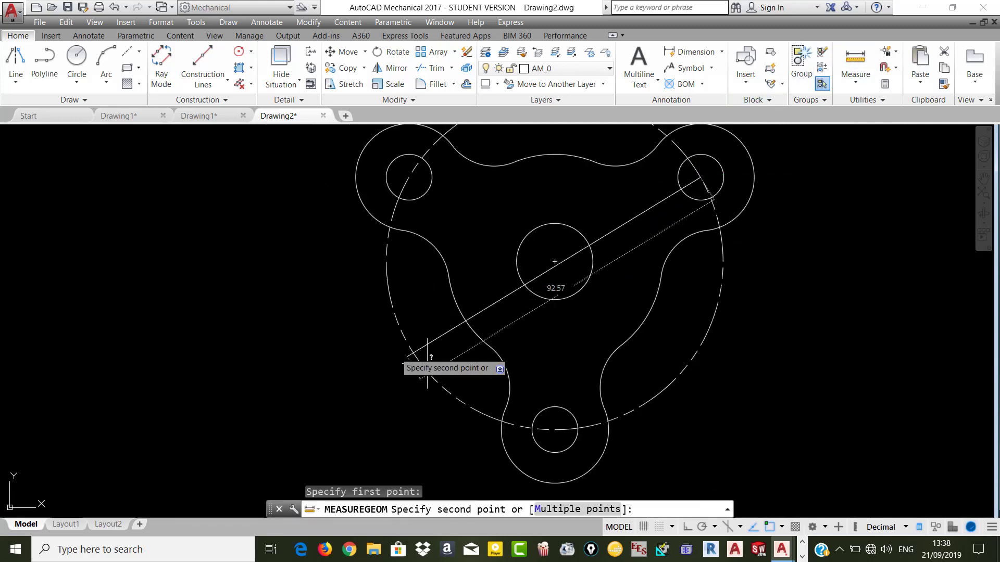
{"action": "left_click", "coordinate": [555, 430]}
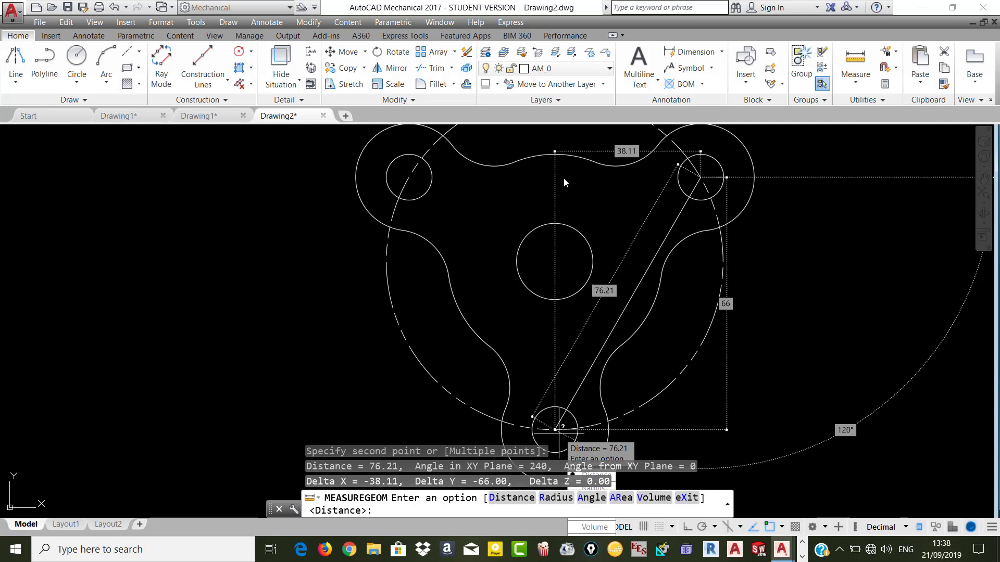
{"action": "scroll", "coordinate": [420, 318], "scroll_direction": "down", "scroll_amount": 2}
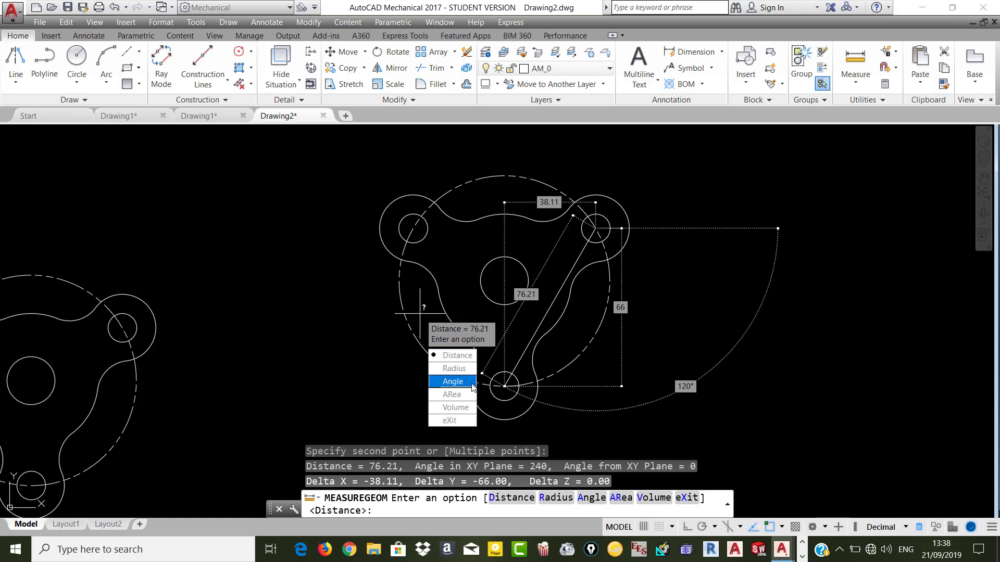
{"action": "left_click", "coordinate": [446, 420]}
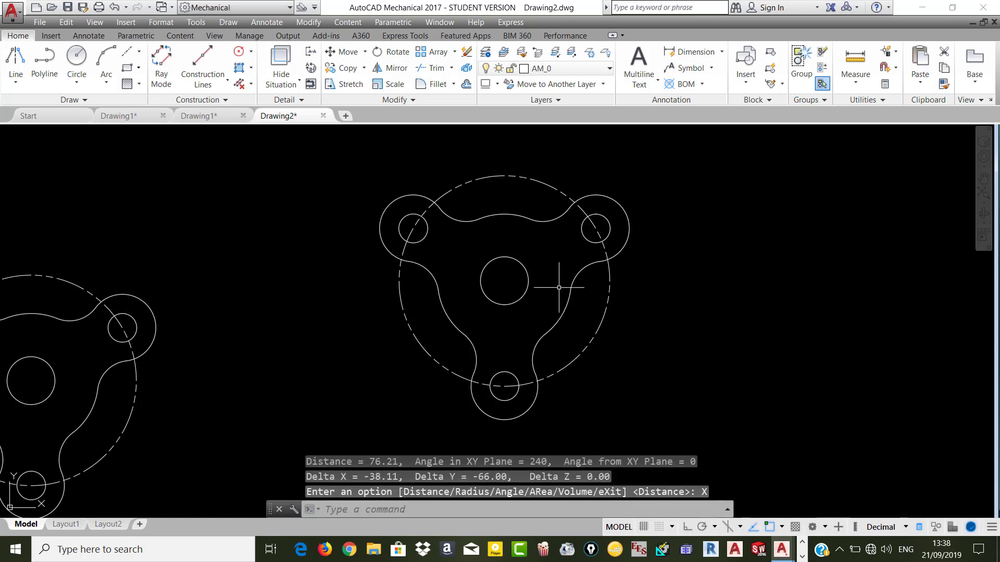
- Check the central hole: 10.00 centre-to-edge distance and radius 10
{"action": "left_click", "coordinate": [855, 62]}
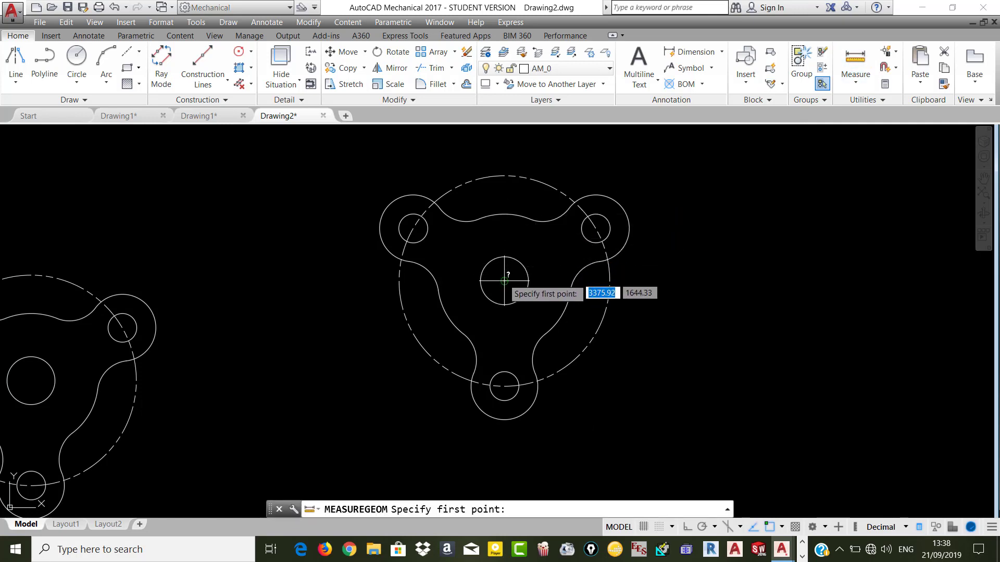
{"action": "left_click", "coordinate": [504, 281]}
{"action": "left_click", "coordinate": [523, 265]}
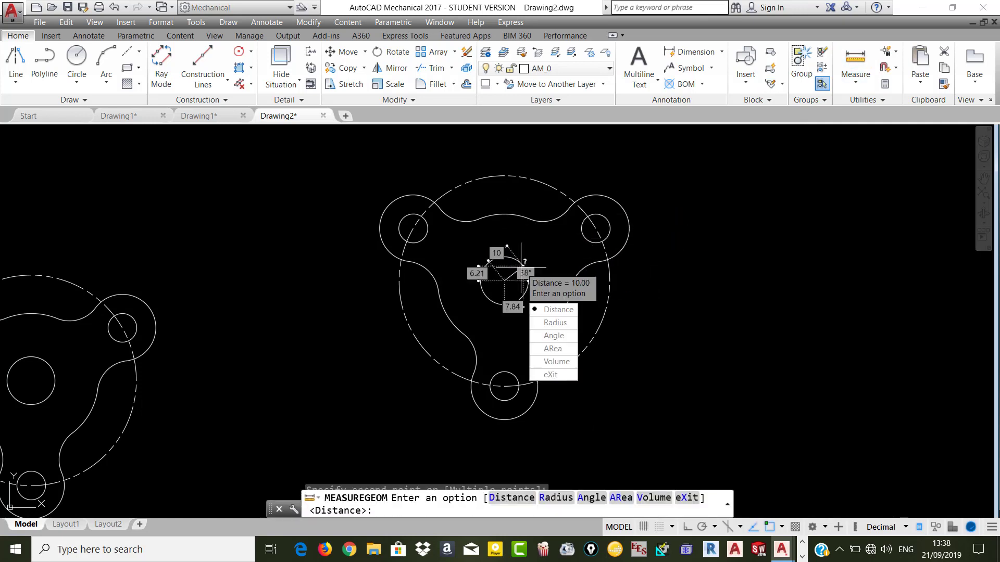
{"action": "left_click", "coordinate": [555, 323]}
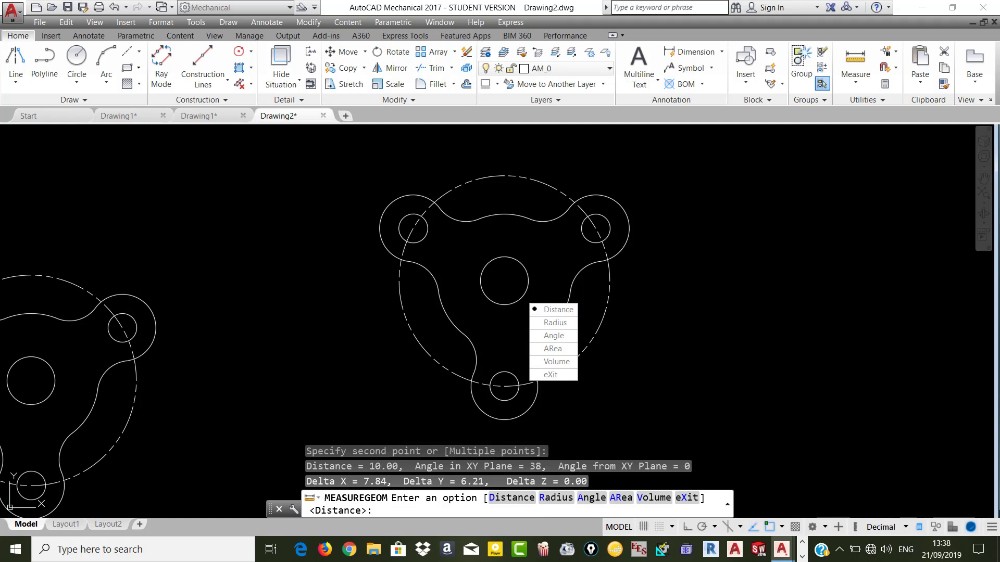
{"action": "left_click", "coordinate": [523, 265]}
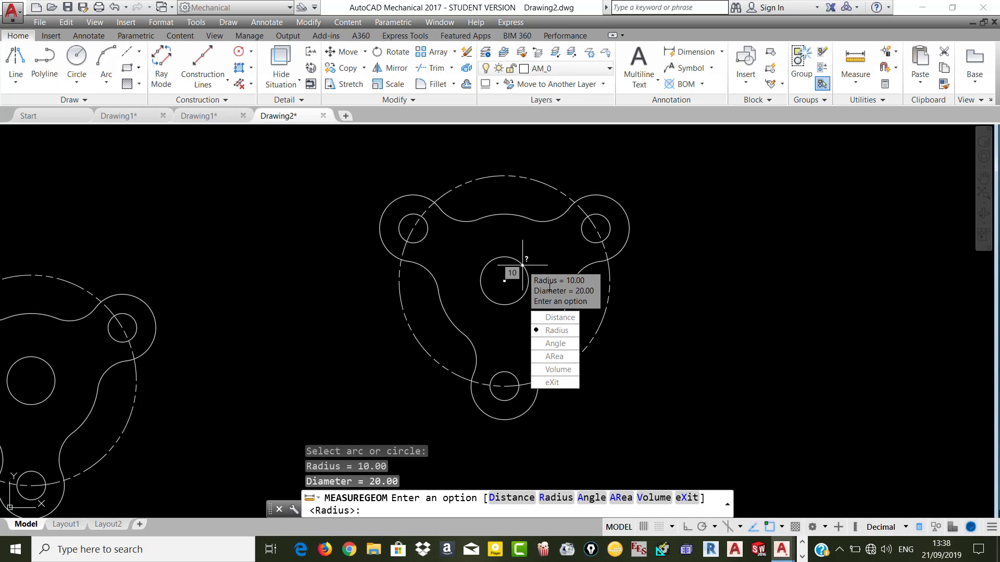
- Measure the 43° angle between the top-right and bottom small holes
{"action": "left_click", "coordinate": [554, 344]}
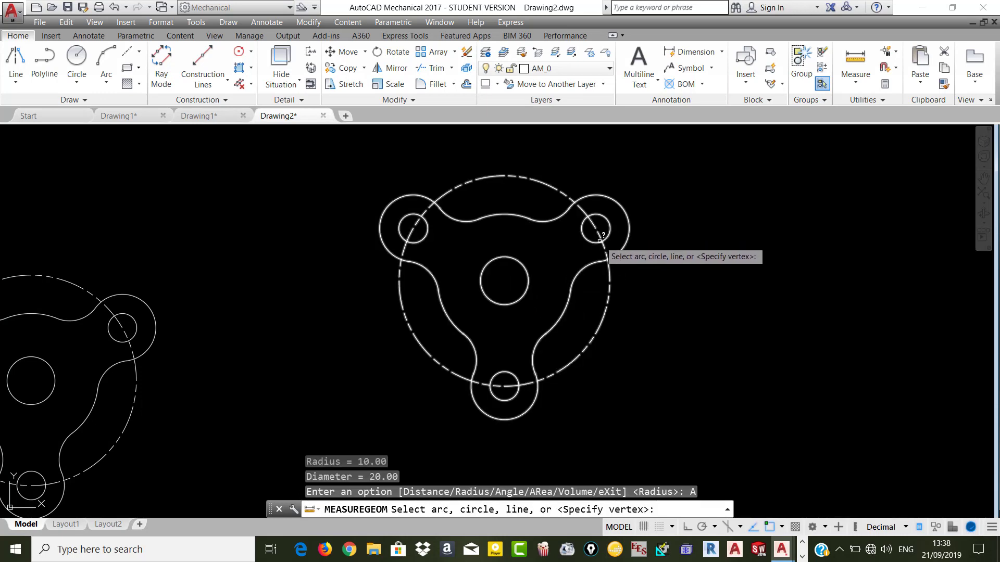
{"action": "left_click", "coordinate": [601, 241]}
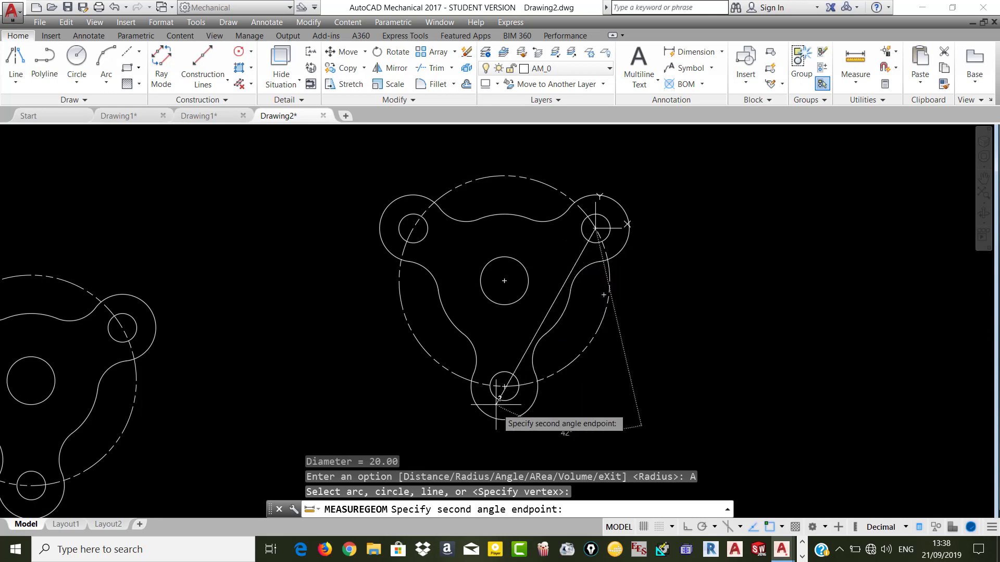
{"action": "left_click", "coordinate": [503, 386]}
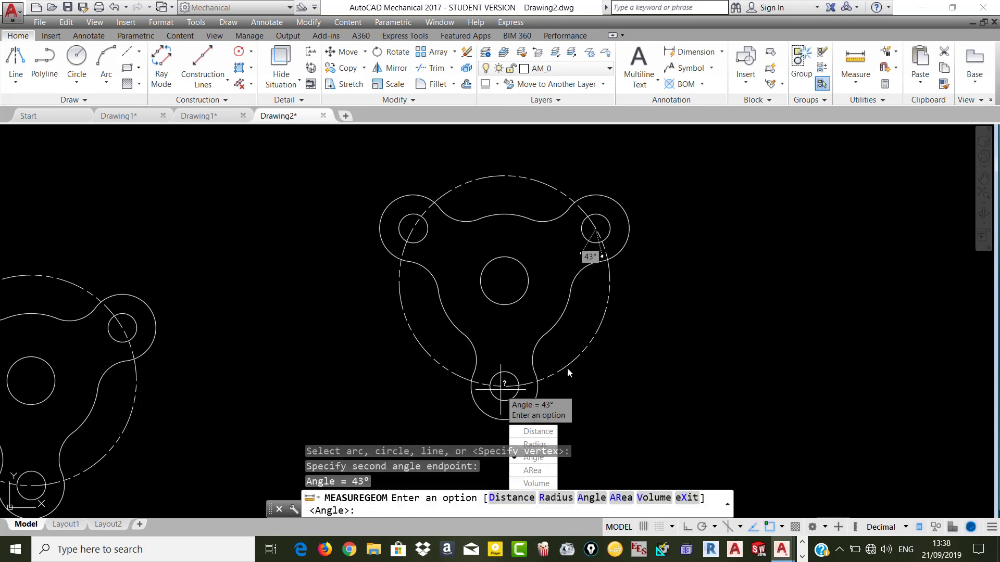
{"action": "scroll", "coordinate": [549, 348], "scroll_direction": "down", "scroll_amount": 2}
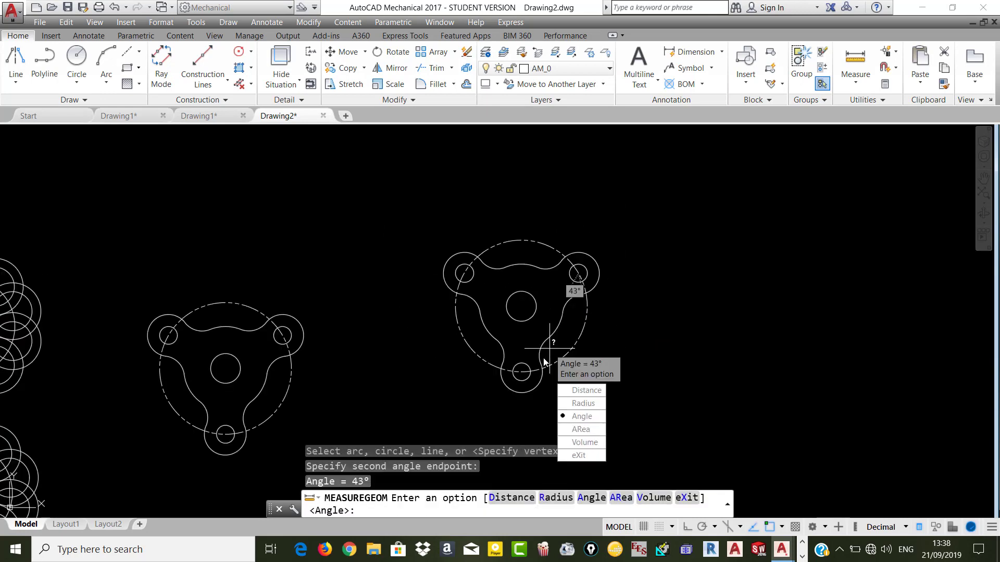
{"action": "left_click", "coordinate": [579, 430]}
- Trace area points around the bottom small hole's quadrants, then cancel the area measurement
{"action": "scroll", "coordinate": [518, 378], "scroll_direction": "up", "scroll_amount": 3}
{"action": "scroll", "coordinate": [518, 359], "scroll_direction": "up", "scroll_amount": 2}
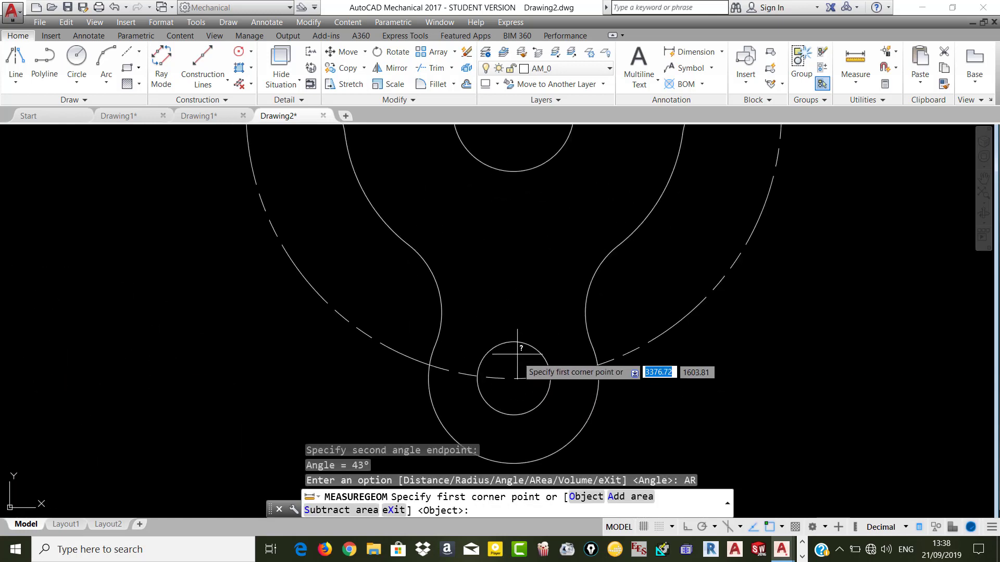
{"action": "left_click", "coordinate": [514, 342]}
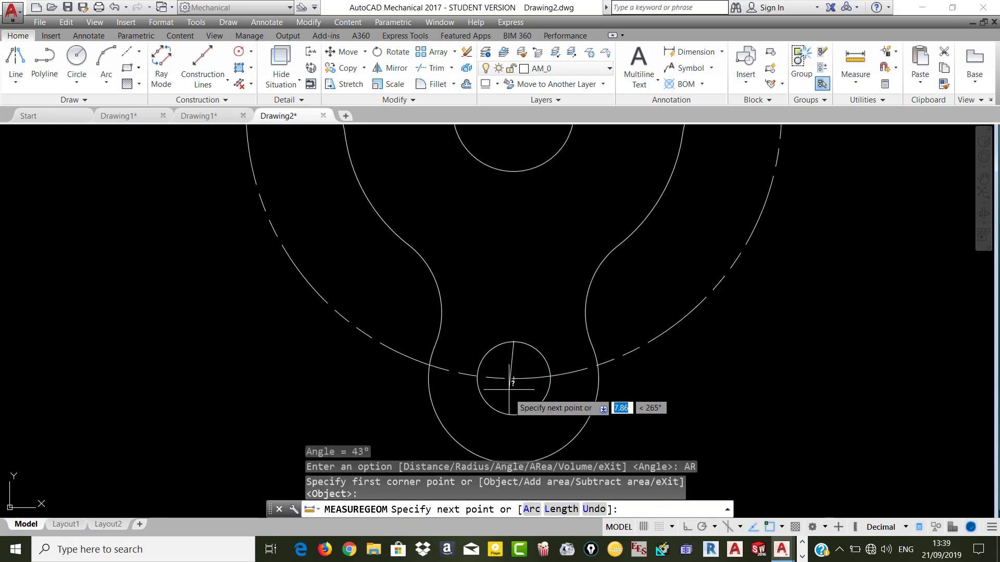
{"action": "left_click", "coordinate": [513, 415]}
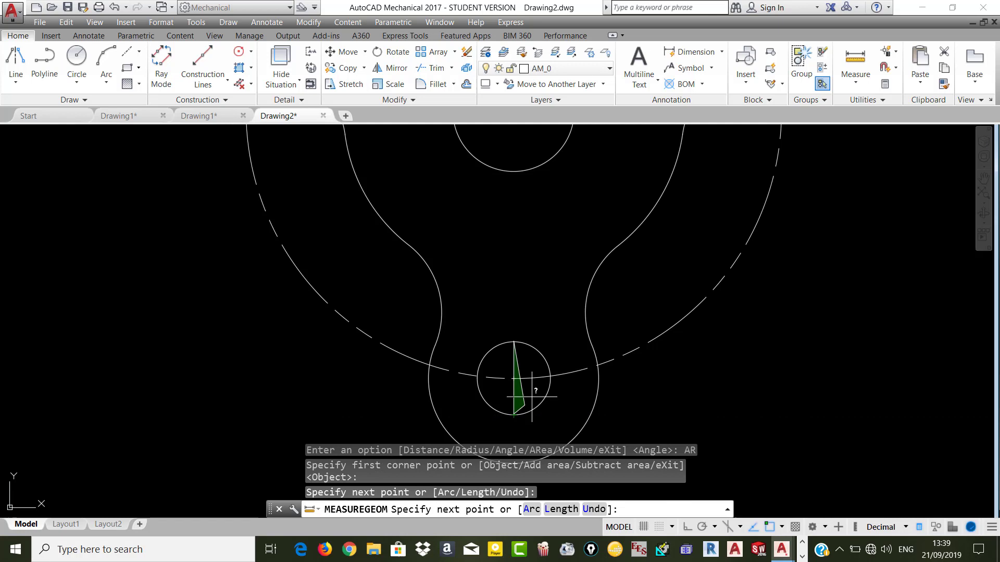
{"action": "left_click", "coordinate": [551, 375]}
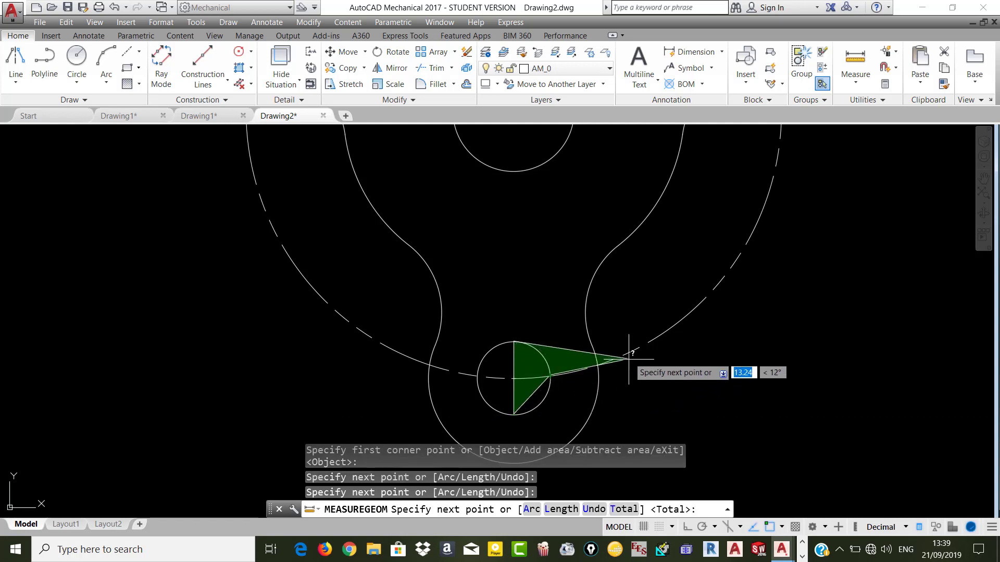
{"action": "left_click", "coordinate": [477, 378]}
{"action": "key", "text": "Escape"}
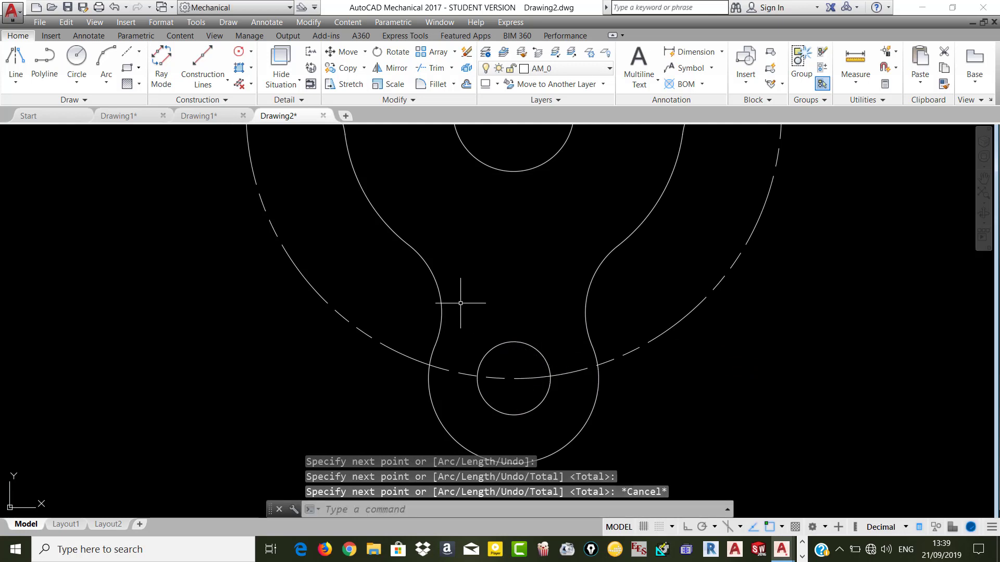
{"action": "scroll", "coordinate": [460, 303], "scroll_direction": "down", "scroll_amount": 2}
- Re-measure the 10.00 distance from the central hole's centre to its edge, then exit Measure
{"action": "left_click", "coordinate": [855, 58]}
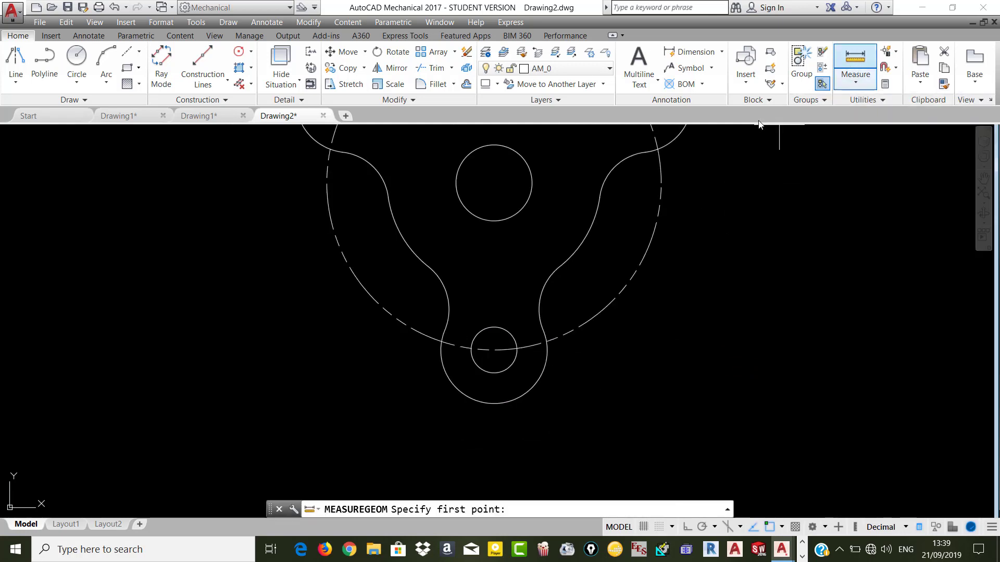
{"action": "scroll", "coordinate": [401, 362], "scroll_direction": "down", "scroll_amount": 2}
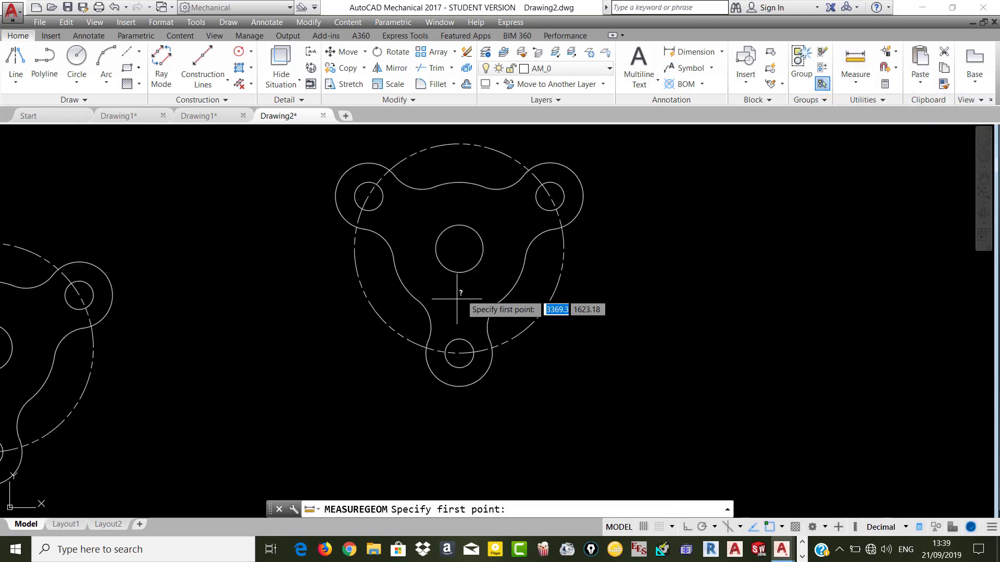
{"action": "scroll", "coordinate": [466, 244], "scroll_direction": "down", "scroll_amount": 2}
{"action": "scroll", "coordinate": [460, 245], "scroll_direction": "down", "scroll_amount": 2}
{"action": "scroll", "coordinate": [531, 225], "scroll_direction": "up", "scroll_amount": 4}
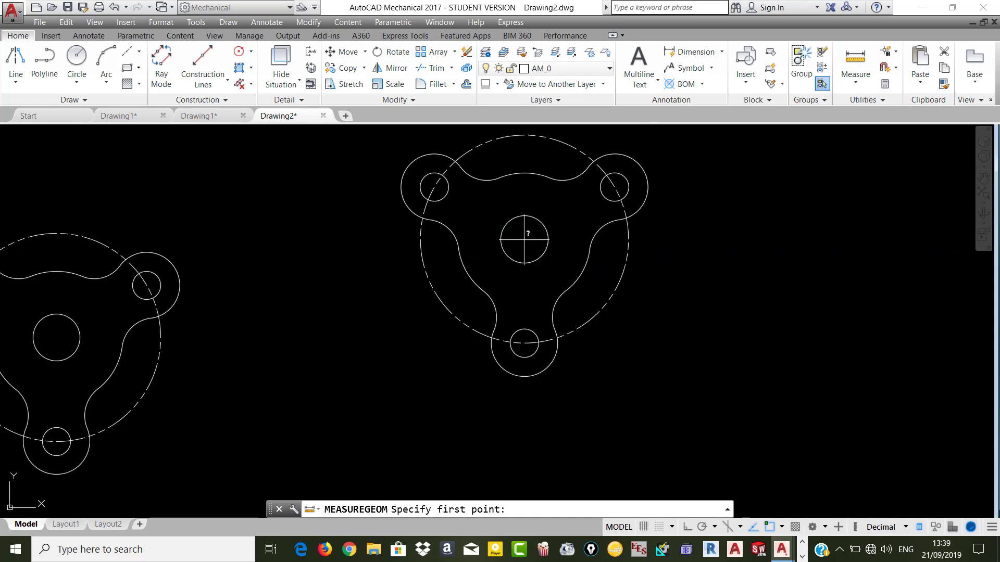
{"action": "left_click", "coordinate": [525, 239]}
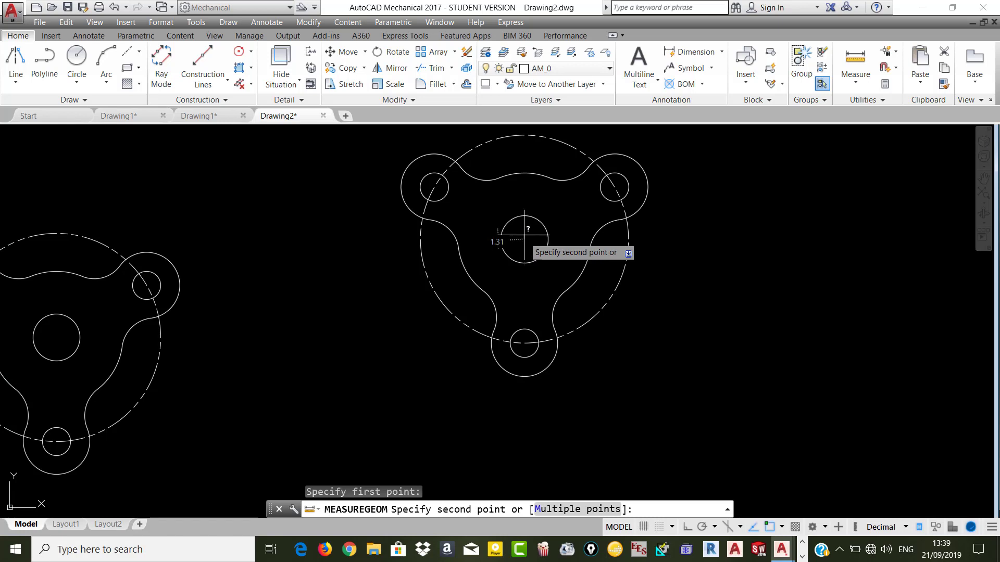
{"action": "left_click", "coordinate": [535, 219]}
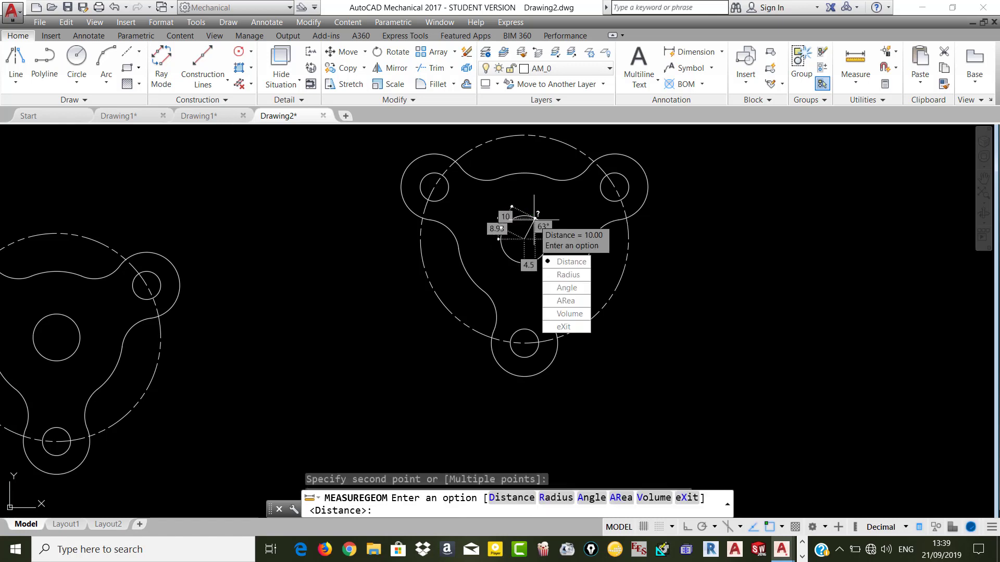
{"action": "left_click", "coordinate": [572, 337]}
{"action": "scroll", "coordinate": [525, 216], "scroll_direction": "down", "scroll_amount": 2}
{"action": "scroll", "coordinate": [525, 218], "scroll_direction": "up", "scroll_amount": 2}
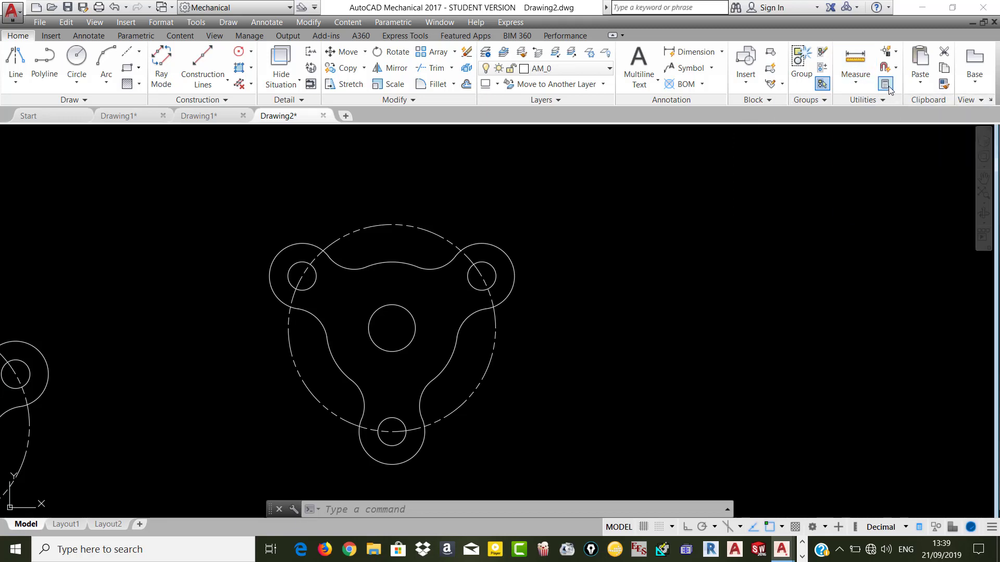
{"action": "key", "text": "ctrl+8"}
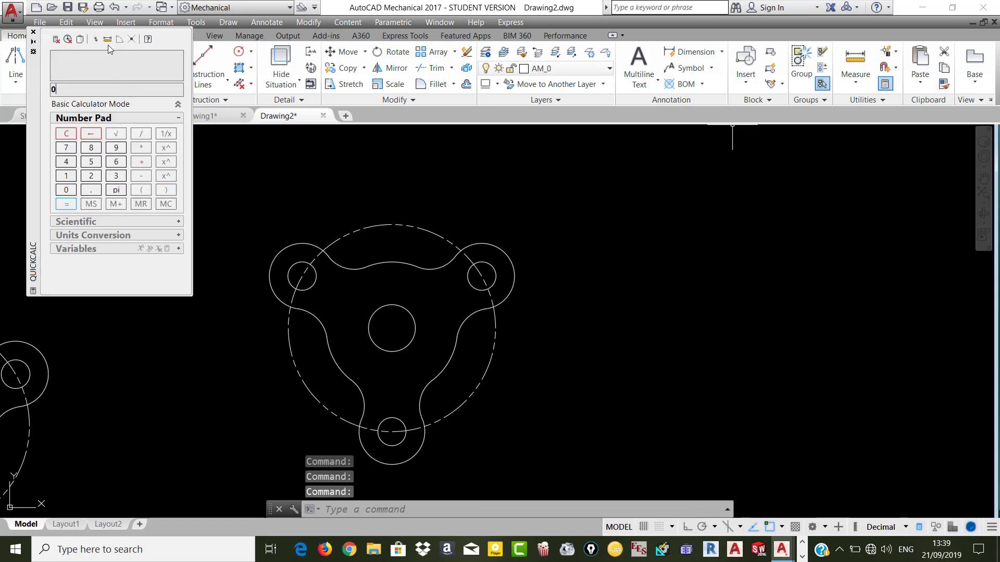
{"action": "left_click_drag", "start_coordinate": [32, 61], "coordinate": [28, 166]}
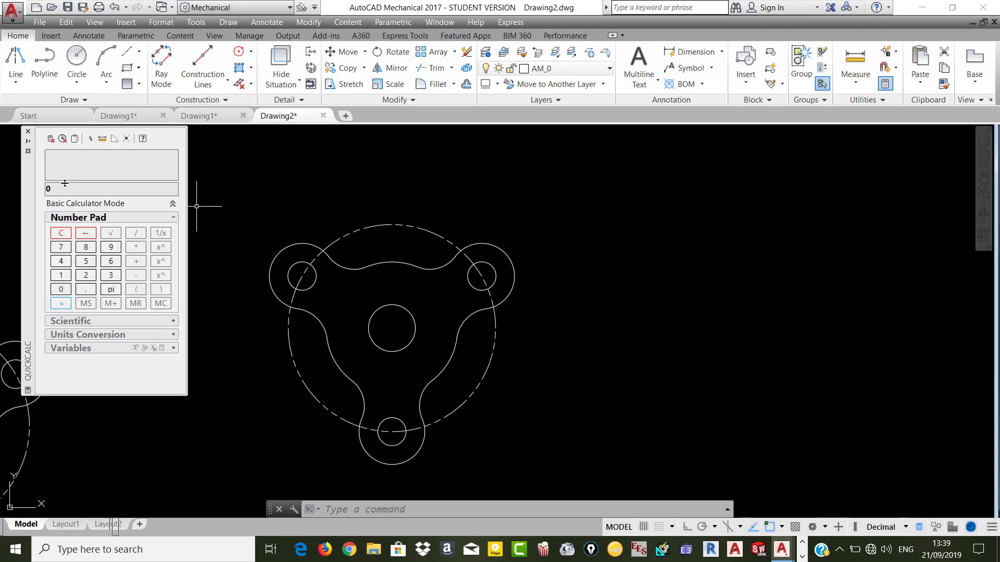
{"action": "left_click", "coordinate": [28, 132]}
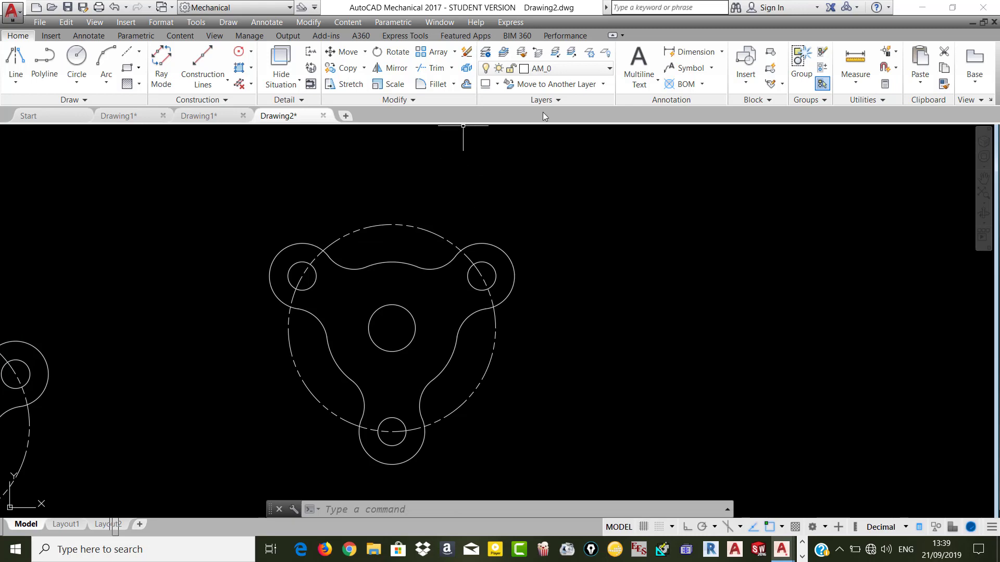